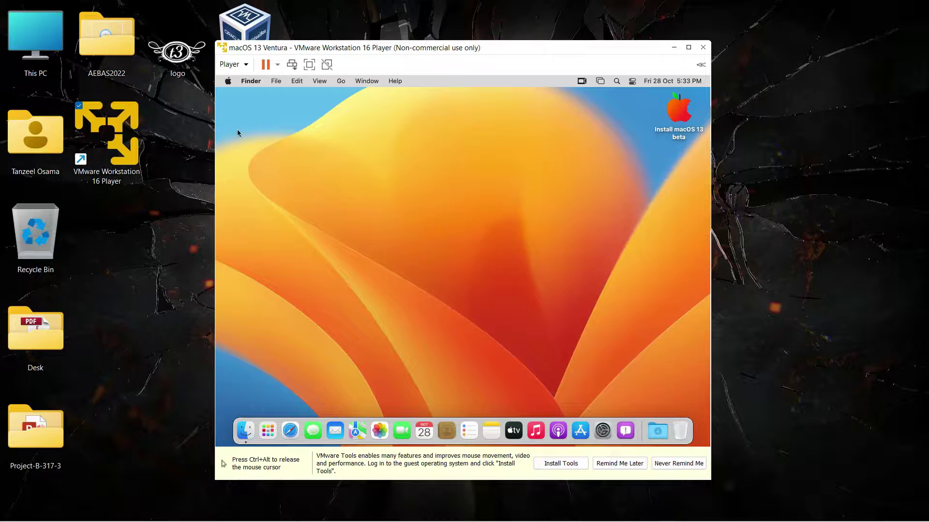
click(228, 81)
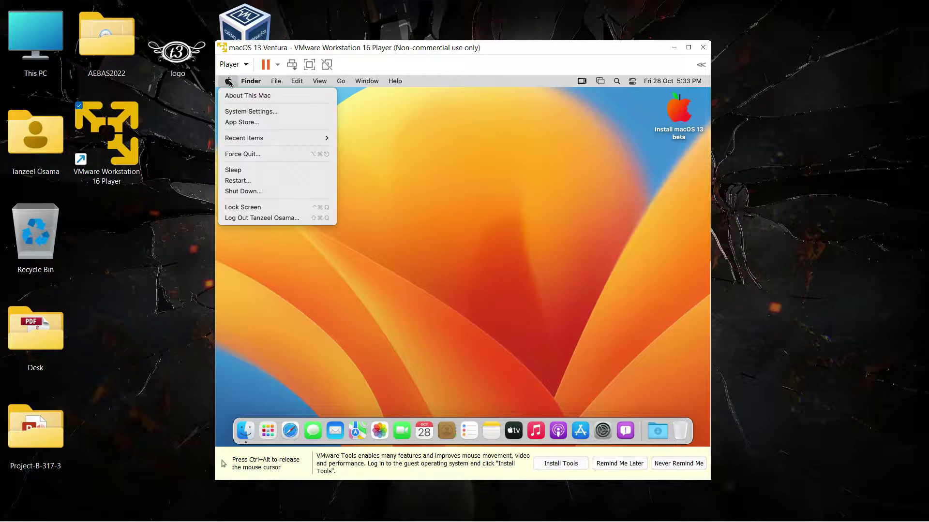
click(229, 109)
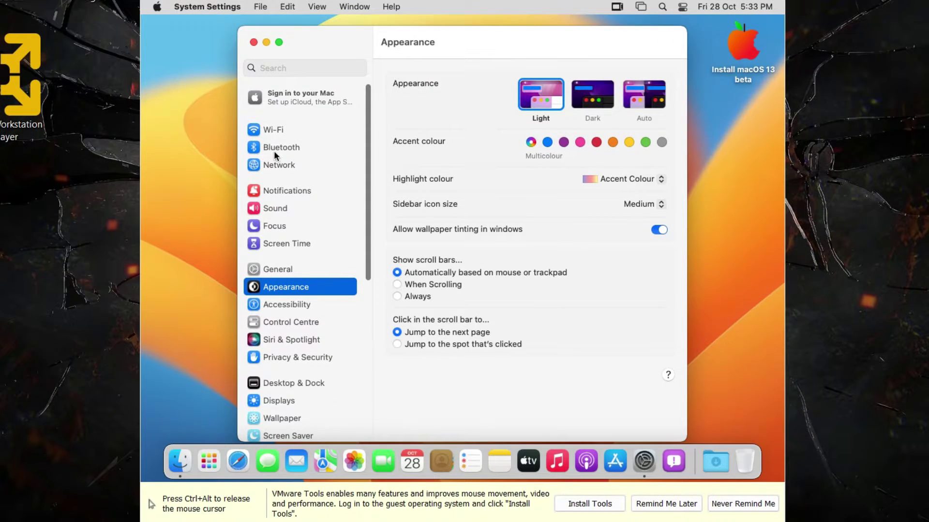
click(251, 401)
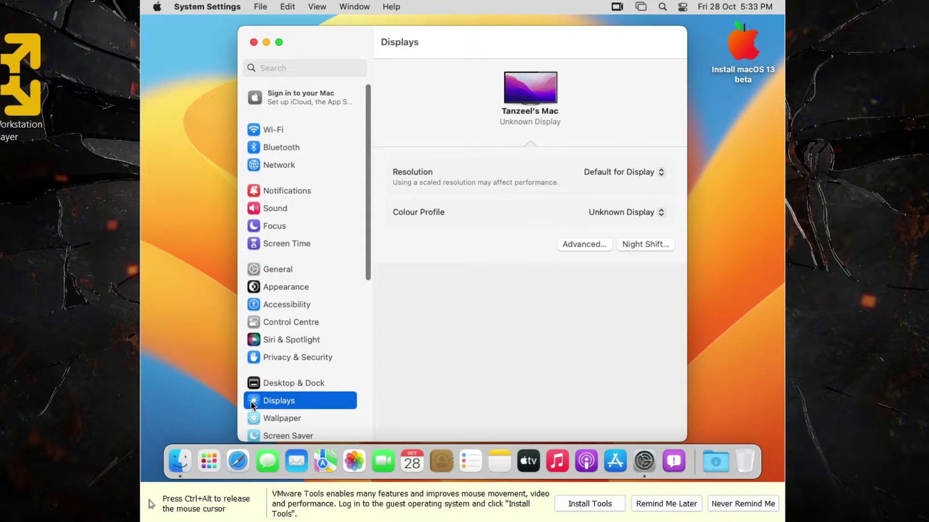
click(650, 172)
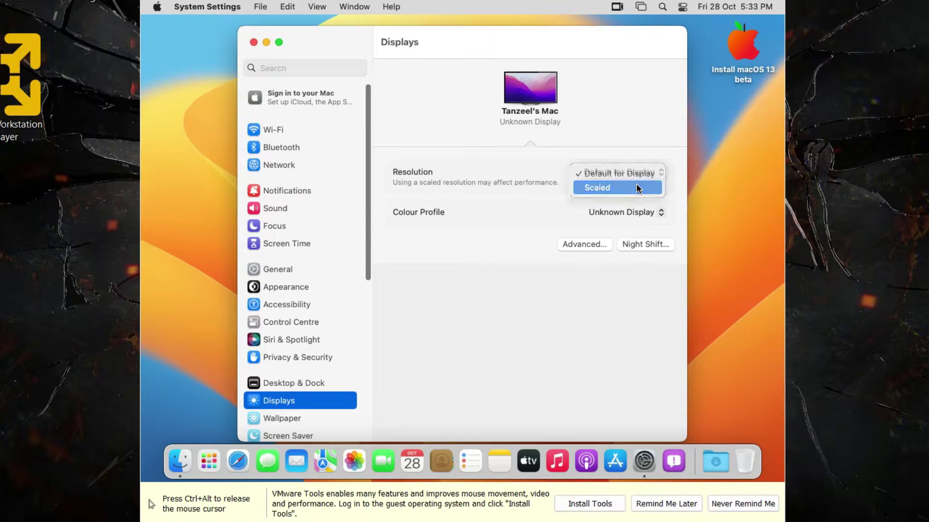
click(637, 188)
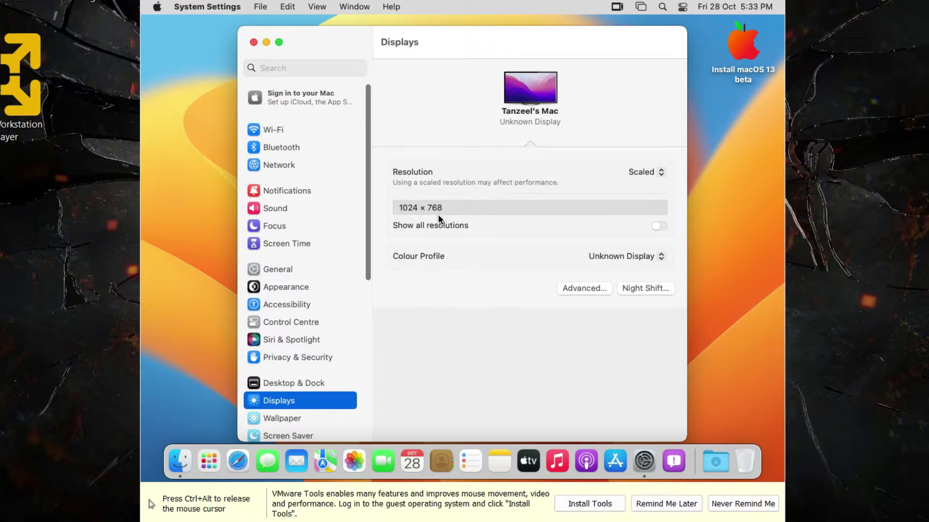
click(648, 173)
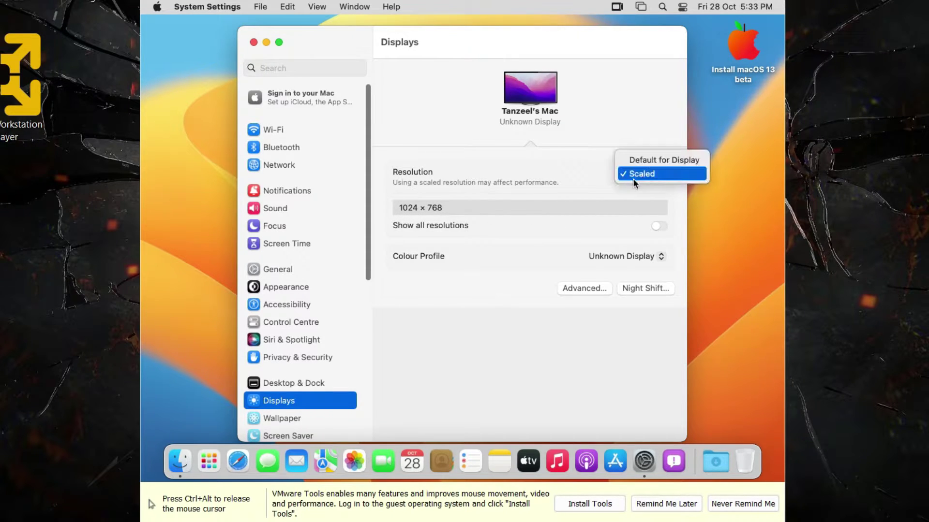
click(642, 158)
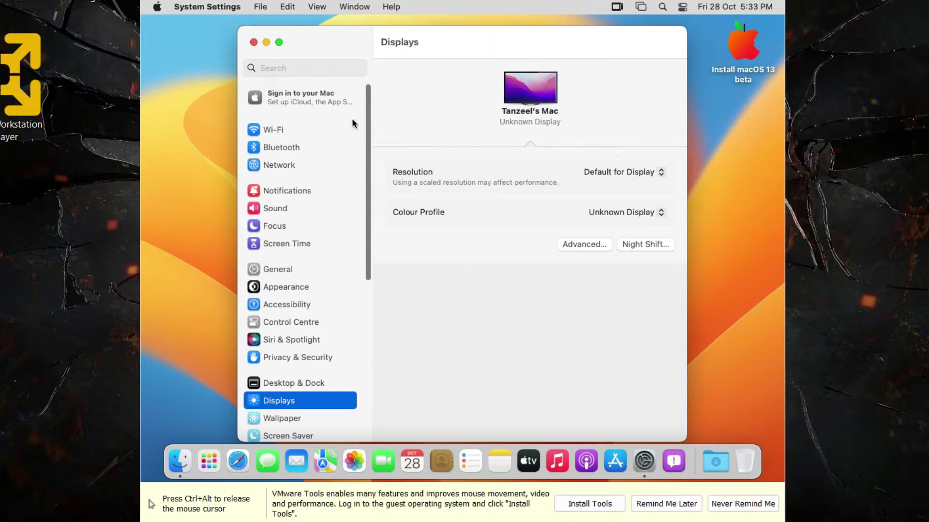
click(253, 42)
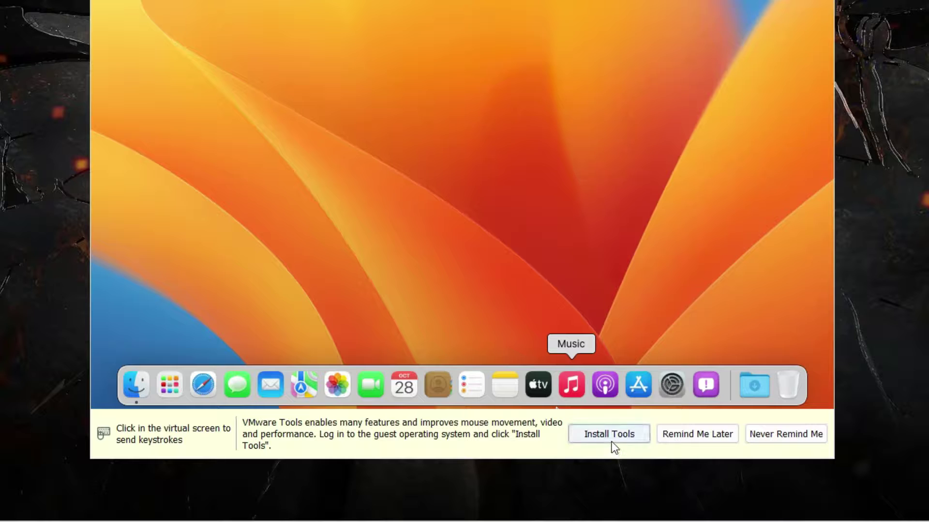
Try installing VMware Tools from the notification bar and via Player > Manage; the update server error appears both times.
click(614, 437)
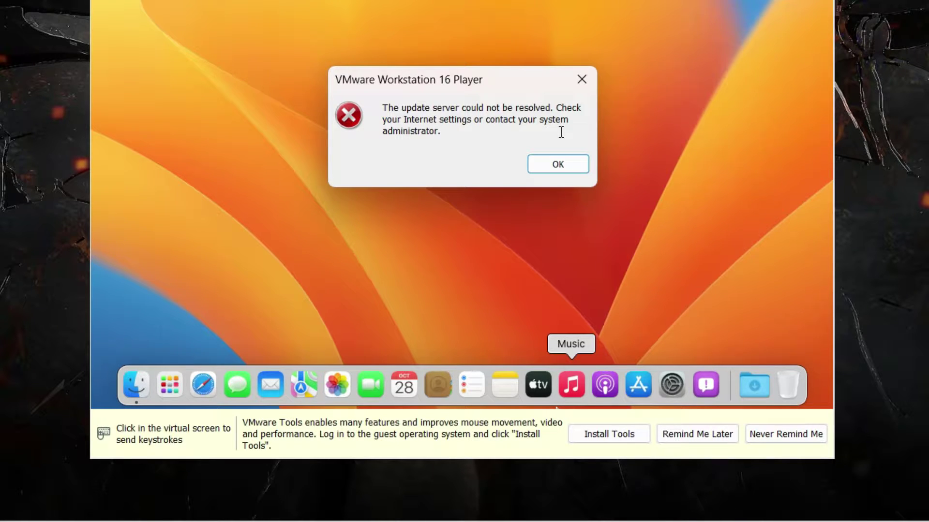
click(559, 163)
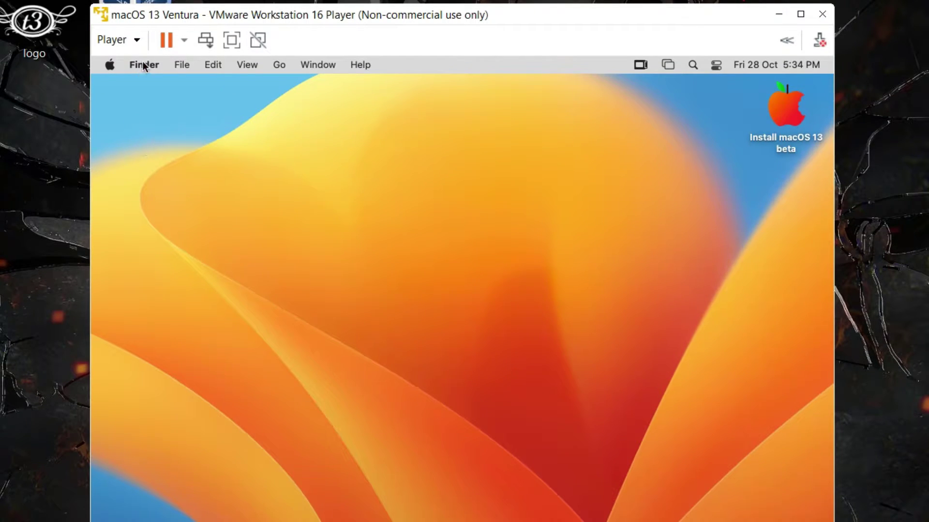
click(139, 45)
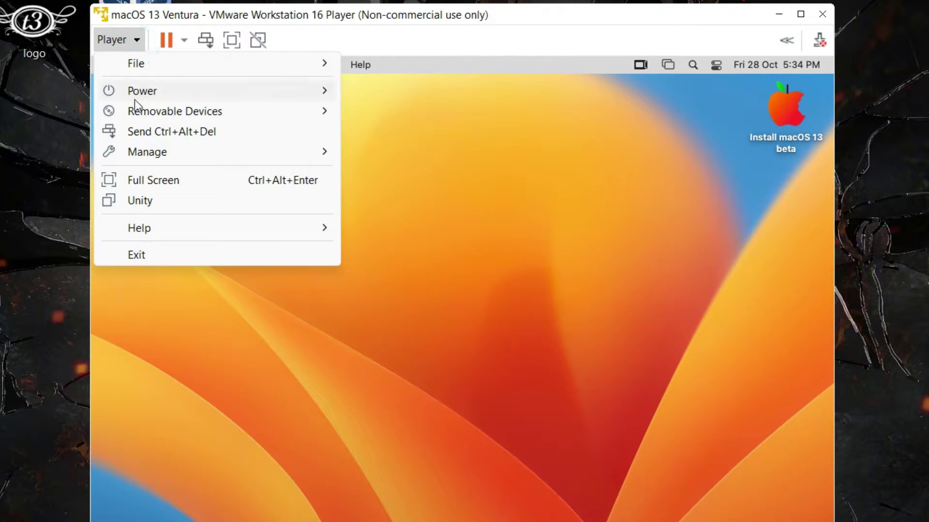
mouse_move(134, 155)
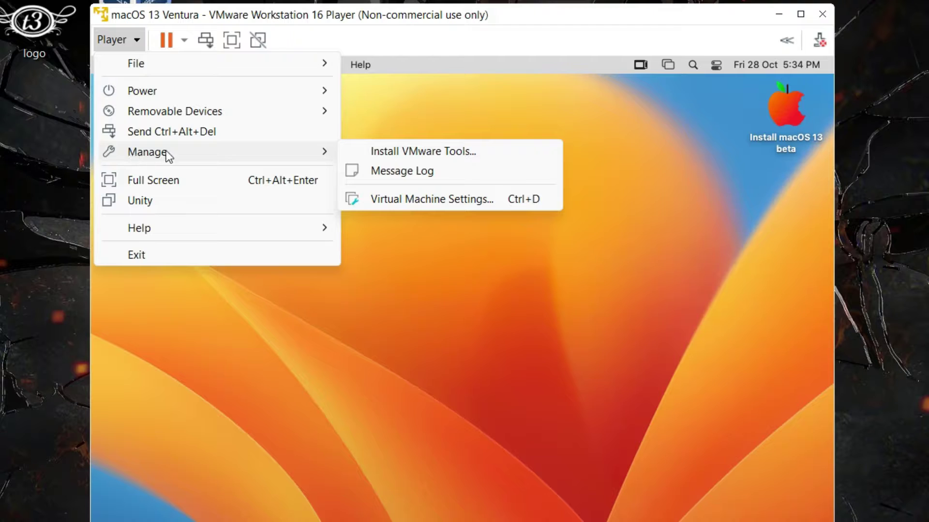
click(468, 152)
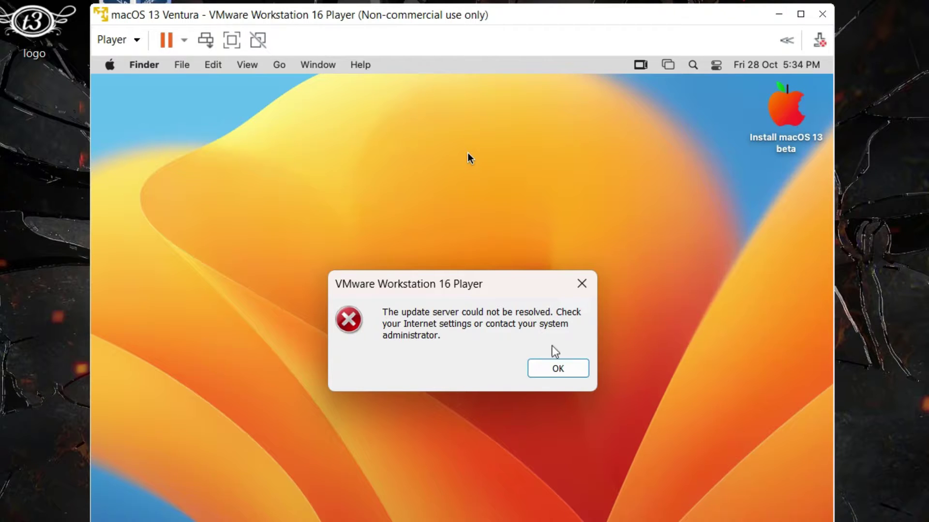
Dismiss the error and shut down macOS with 'Reopen windows when logging back in' unticked.
click(551, 370)
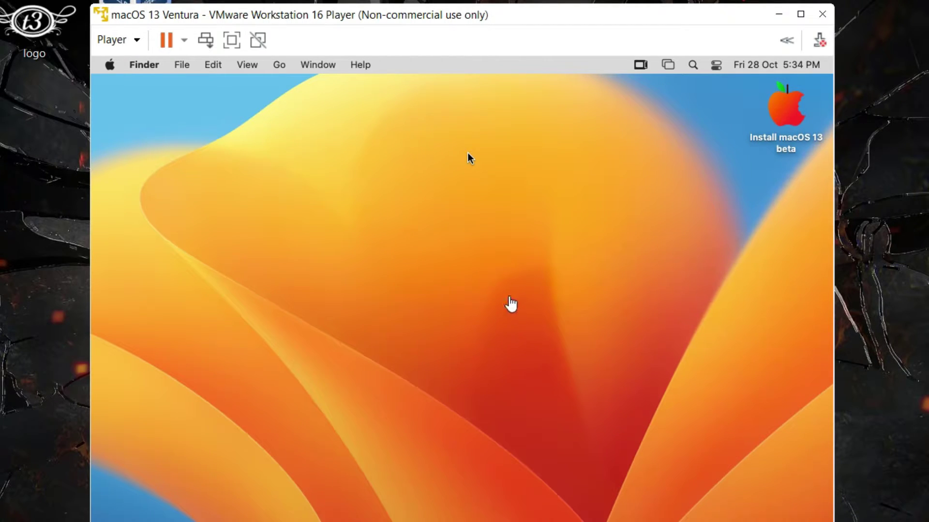
click(110, 65)
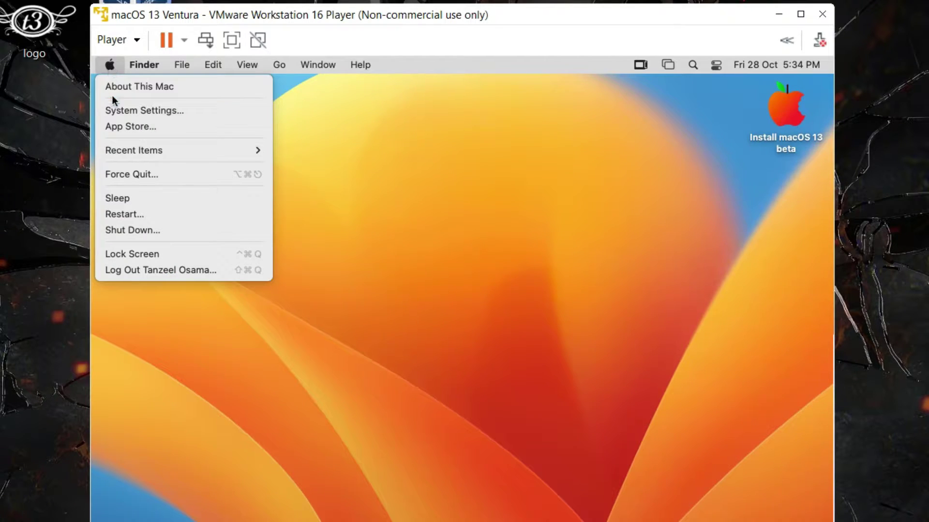
click(115, 230)
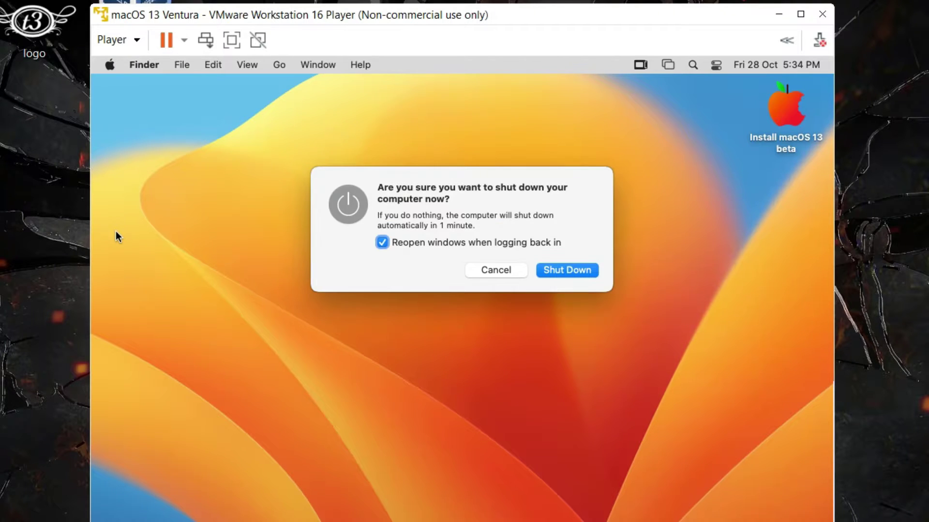
click(429, 243)
click(558, 271)
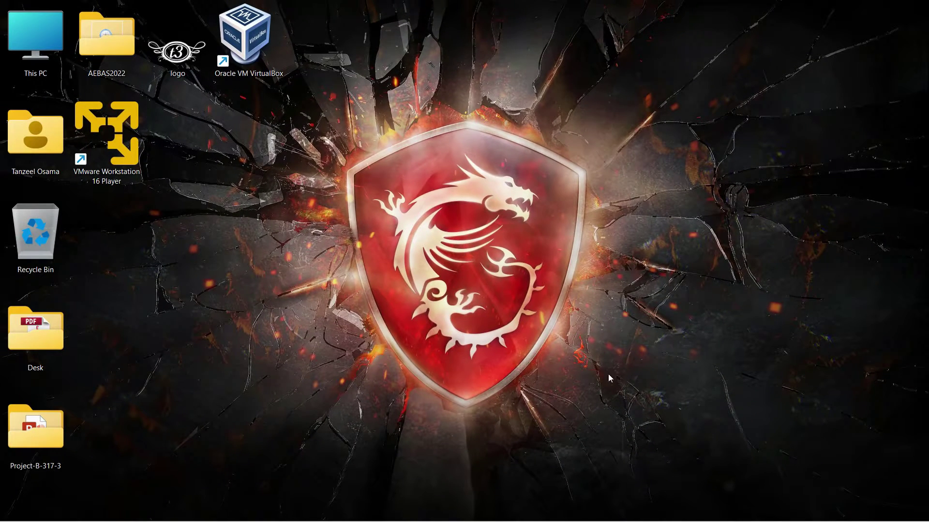
In Chrome, find 'VMware Tools packages for macOS' (zip) and choose DOWNLOAD NOW.
mouse_move(648, 520)
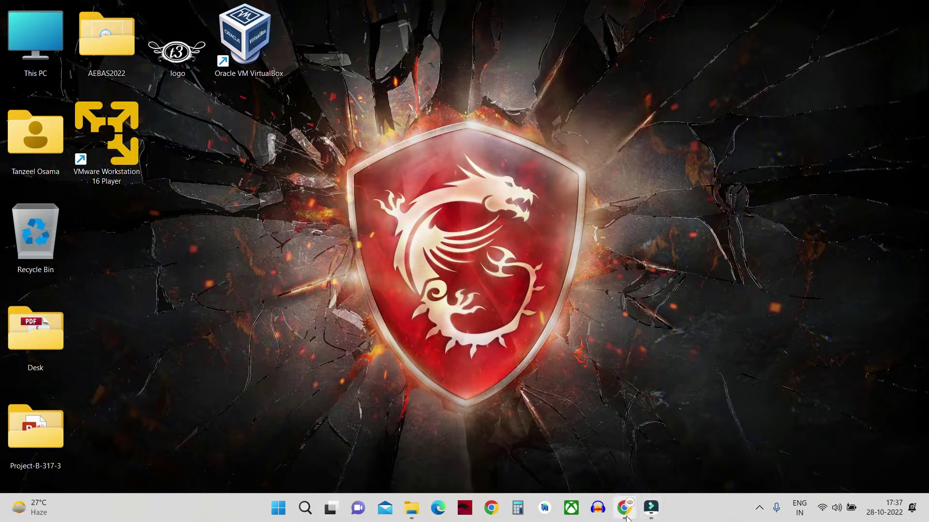
click(626, 518)
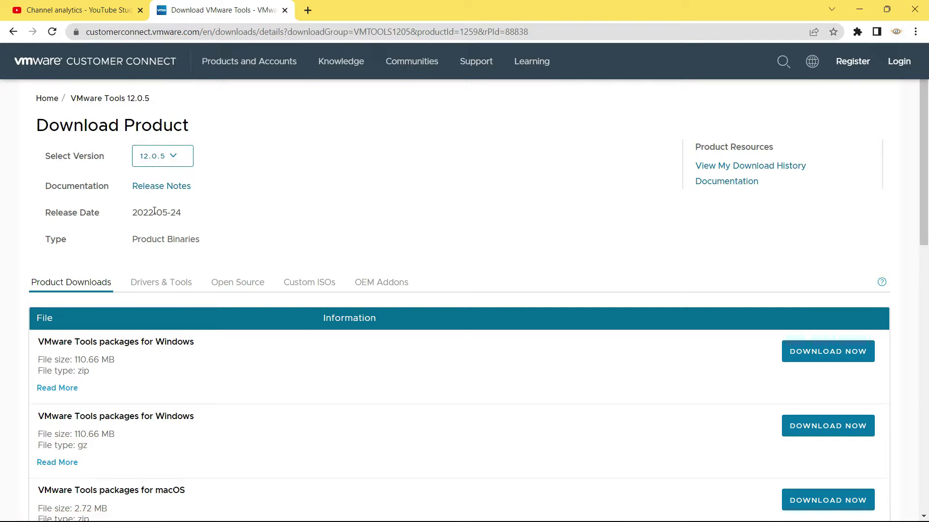
scroll(154, 211, down, 5)
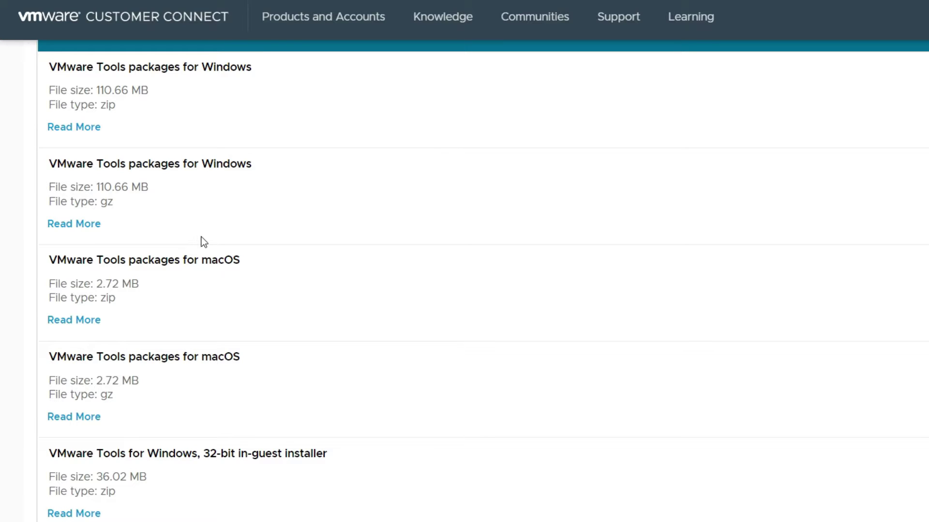
drag(52, 260, 252, 265)
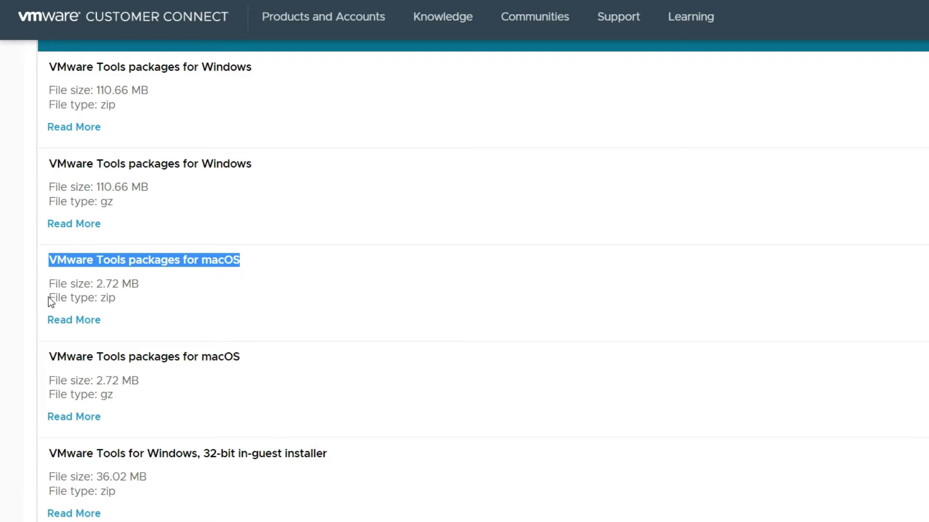
drag(49, 297, 118, 298)
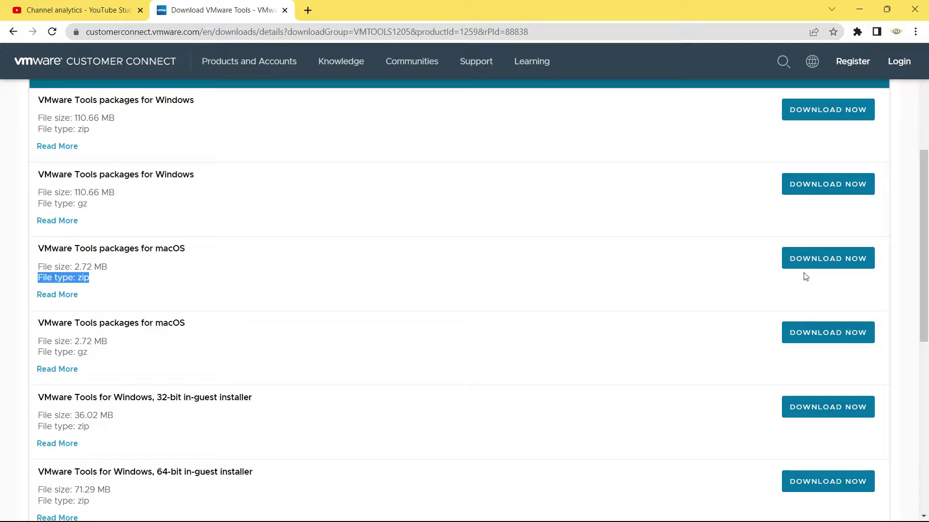
click(822, 265)
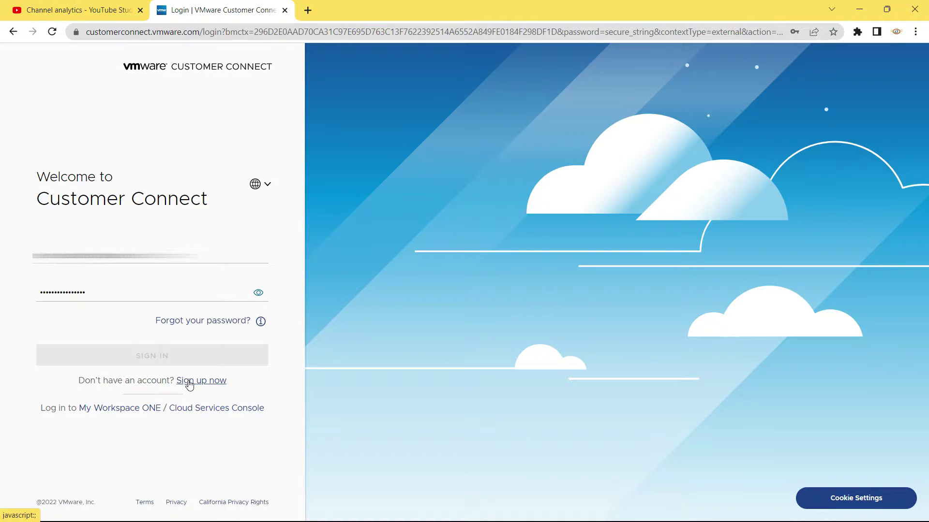
Sign in, accept the VMware General Terms, download VMware-Tools-darwin-12.0.5-19716617.zip and open its folder.
click(193, 358)
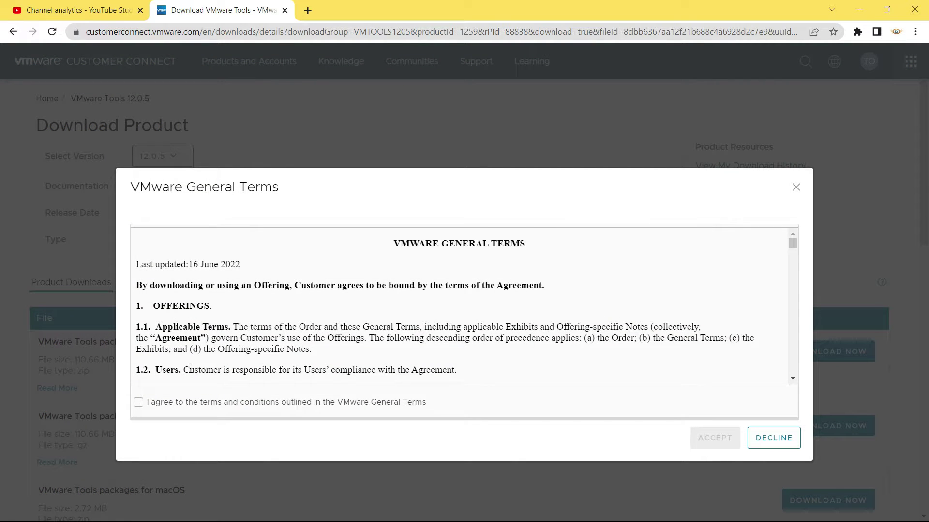
click(187, 402)
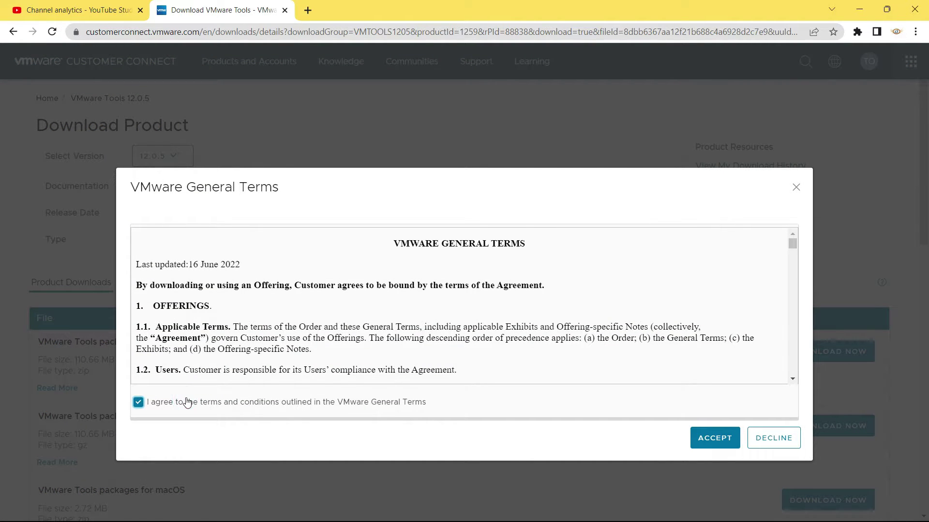
click(710, 442)
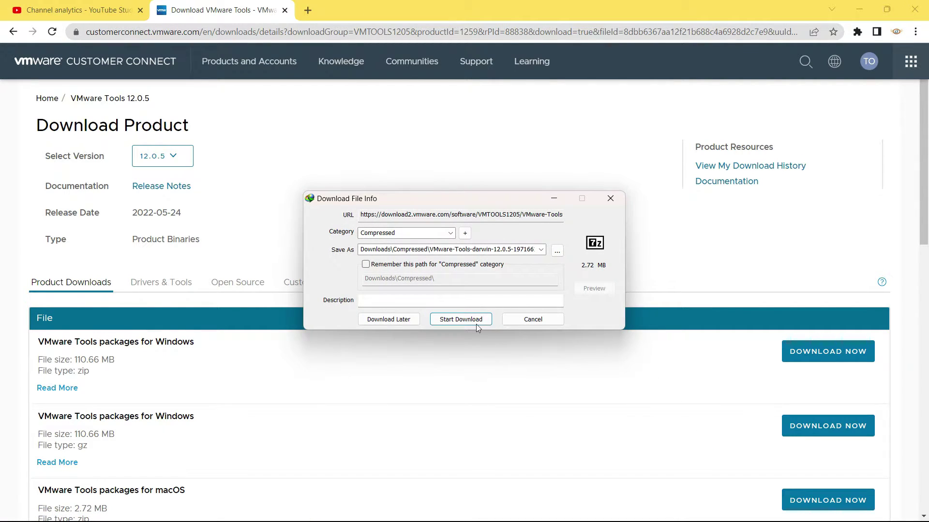
click(460, 323)
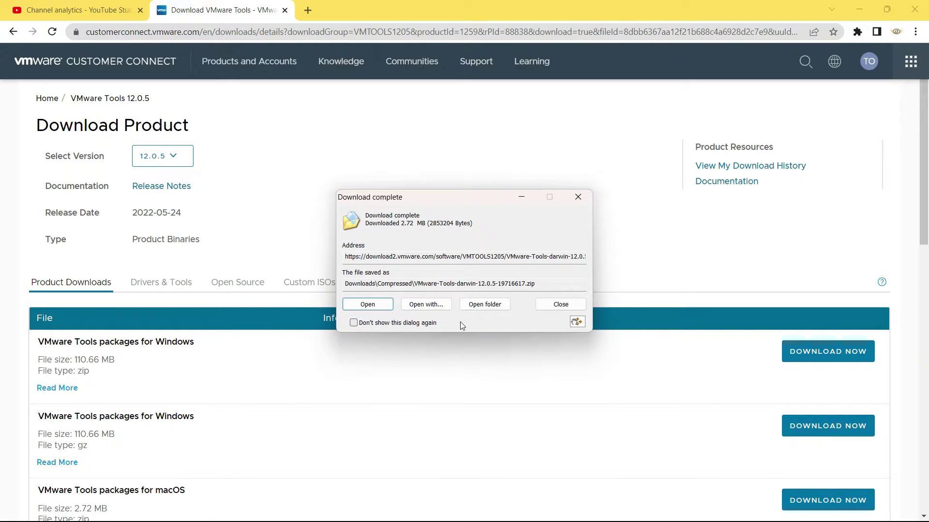
click(476, 305)
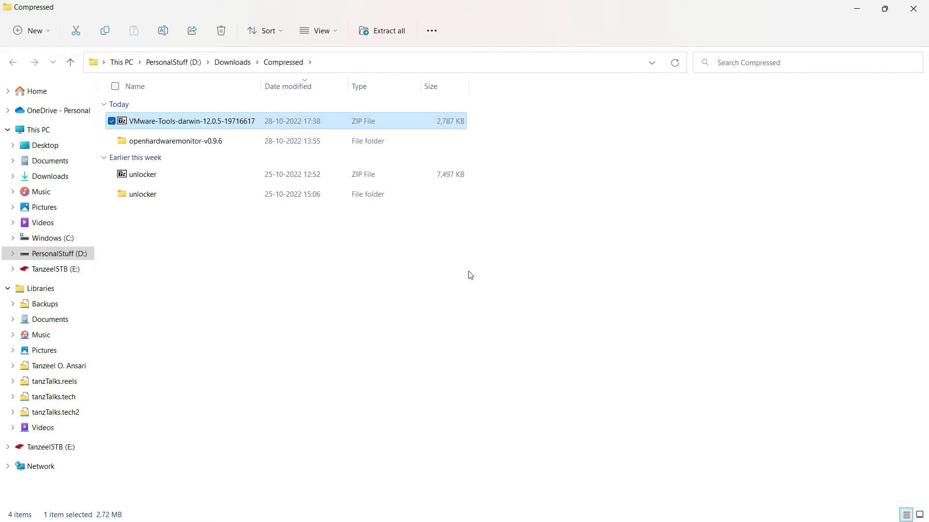
Use 7-Zip to extract the archive's vmtools folder into D:\Downloads\Compressed.
double_click(241, 122)
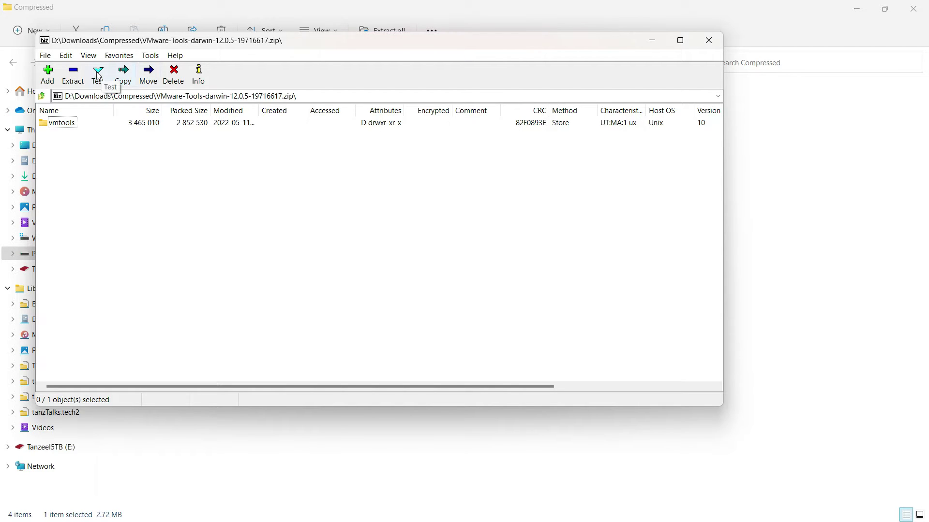
click(73, 79)
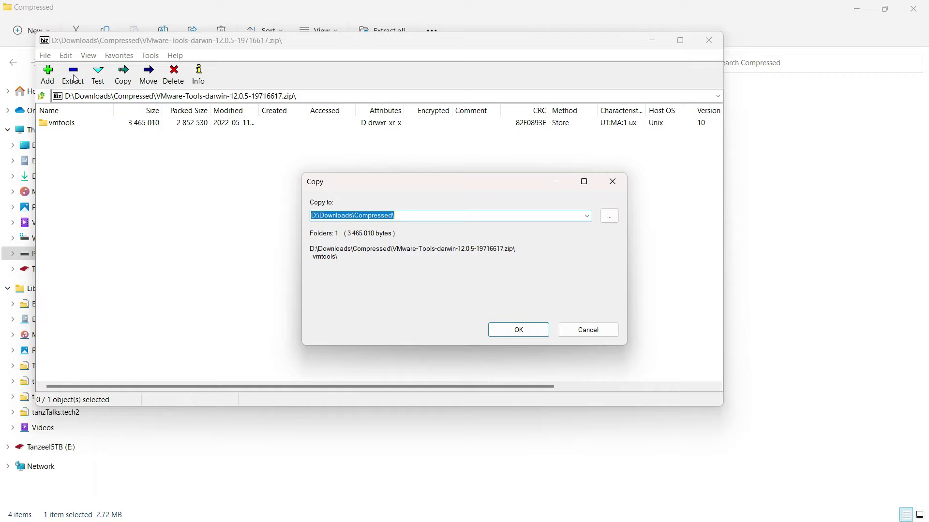
click(505, 332)
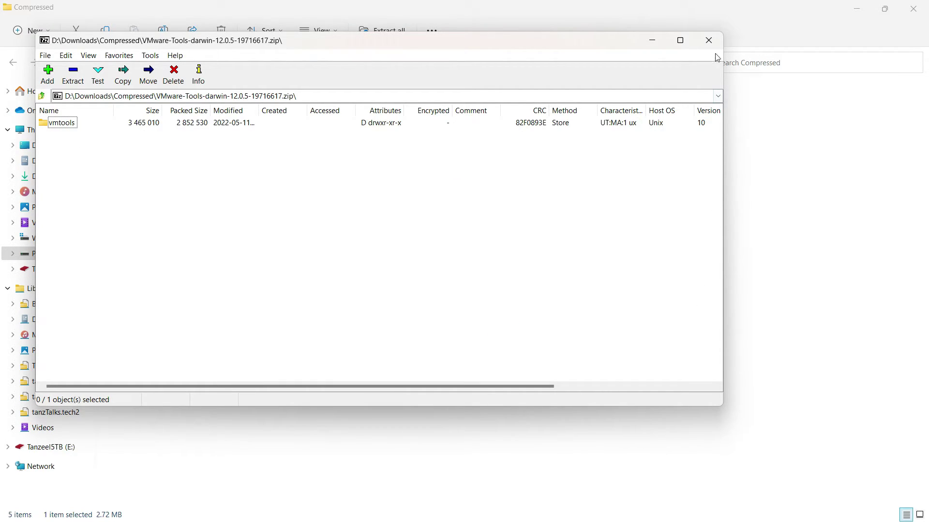
Close 7-Zip, confirm vmtools contains the darwin image, then close Explorer and minimize Chrome.
click(710, 42)
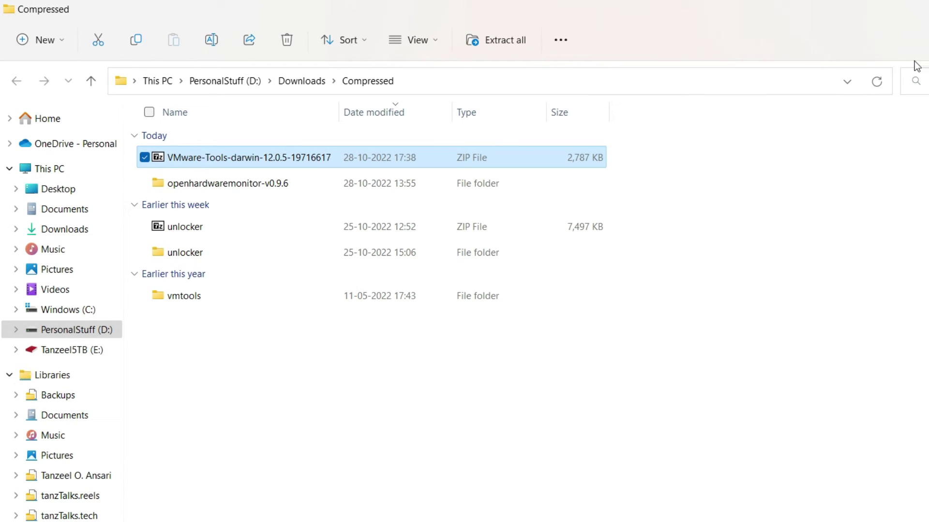
double_click(273, 291)
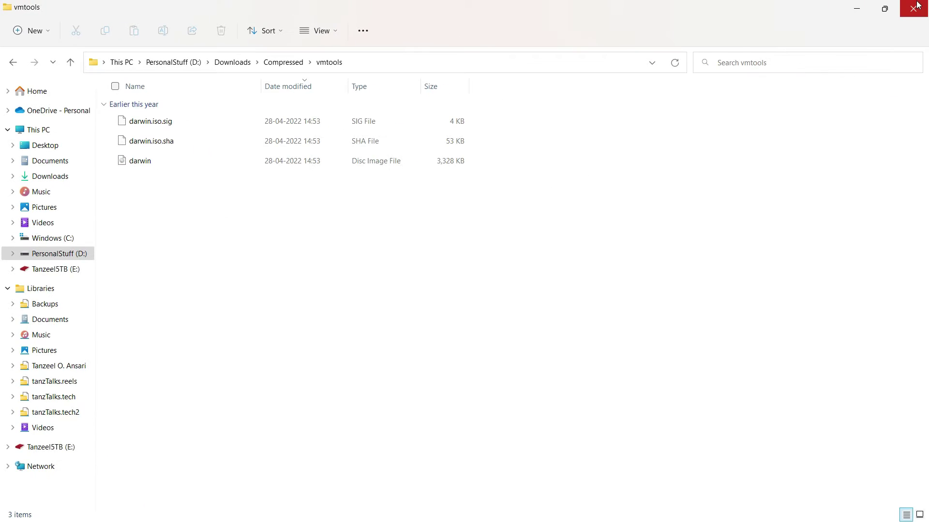
click(917, 6)
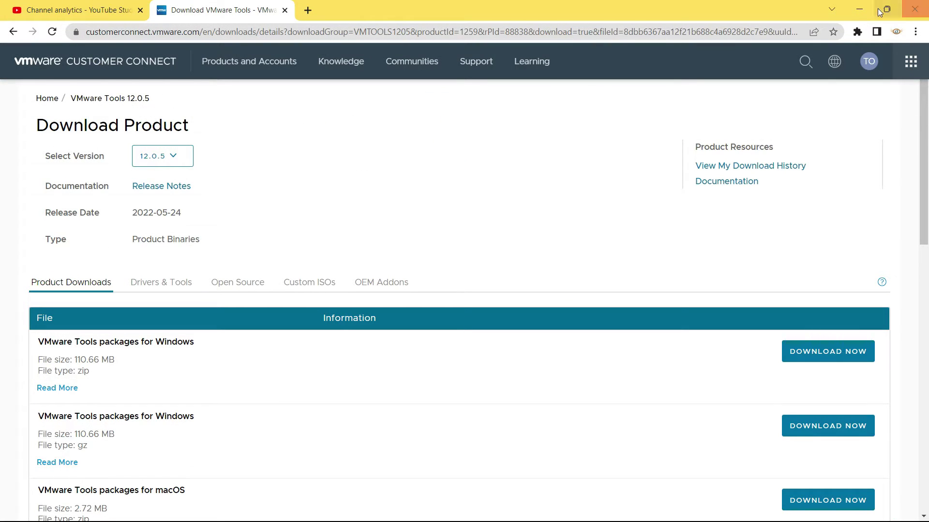
click(853, 5)
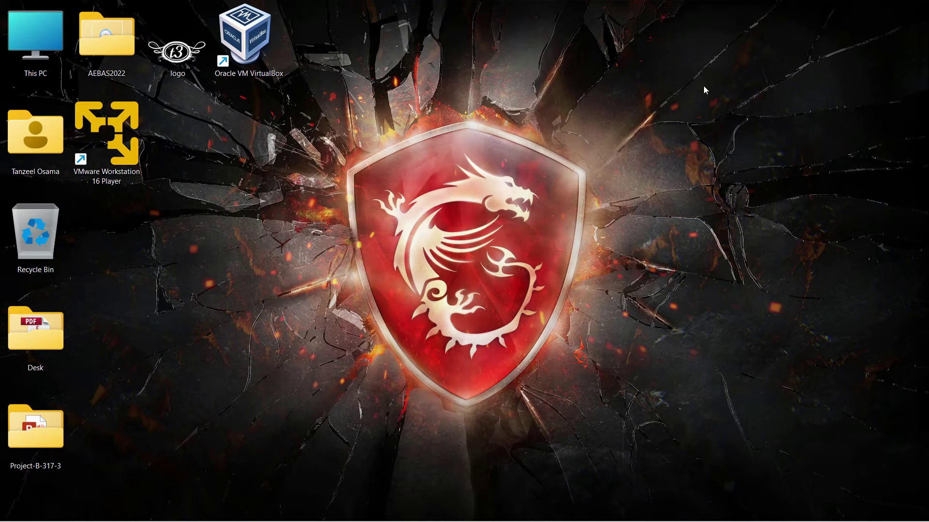
Launch VMware Player and open macOS 13 Ventura's settings at the CD/DVD (SATA) page.
double_click(125, 145)
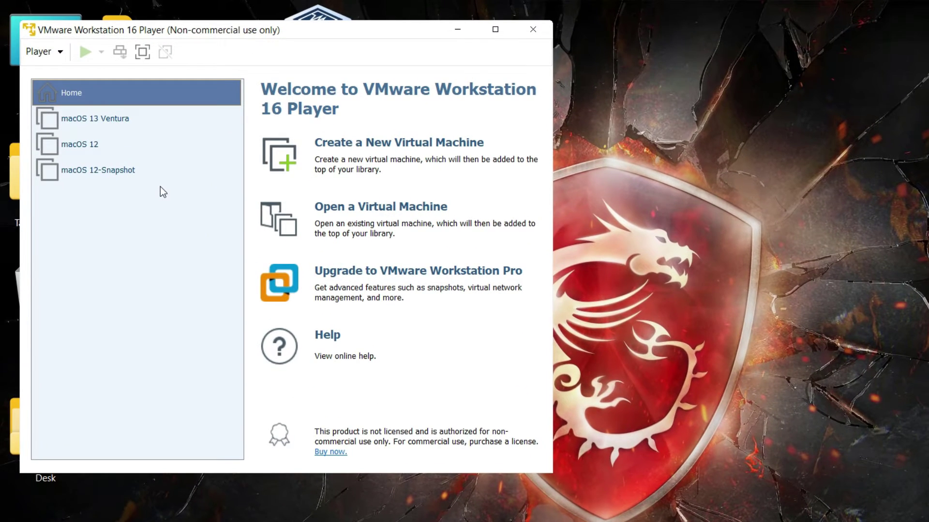
click(122, 91)
click(158, 119)
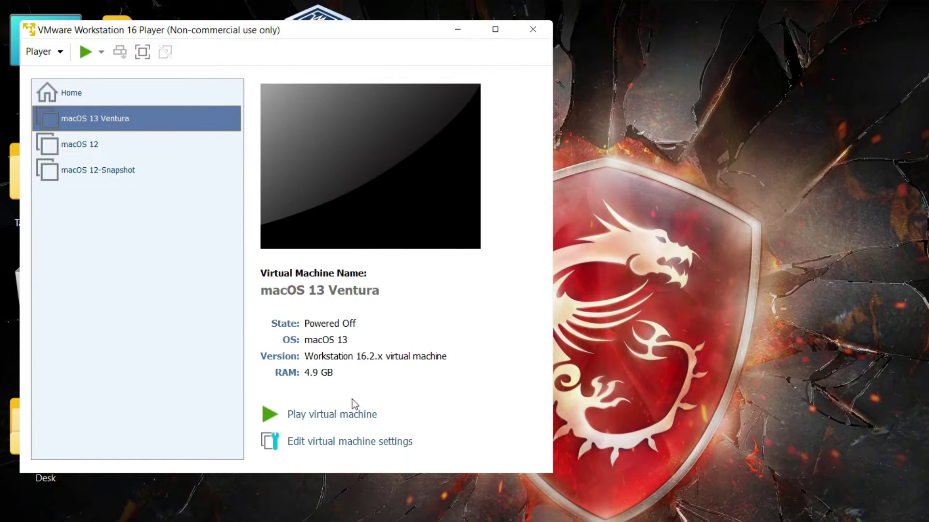
click(353, 440)
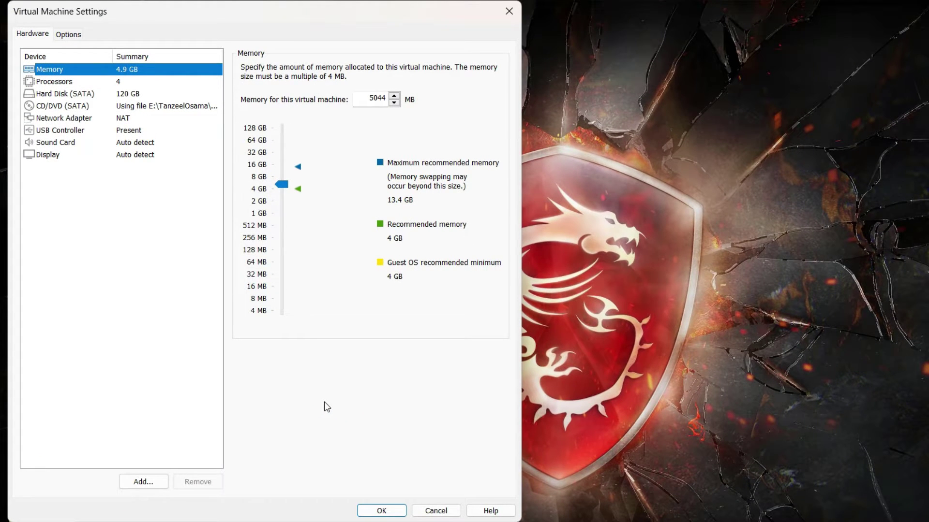
click(141, 106)
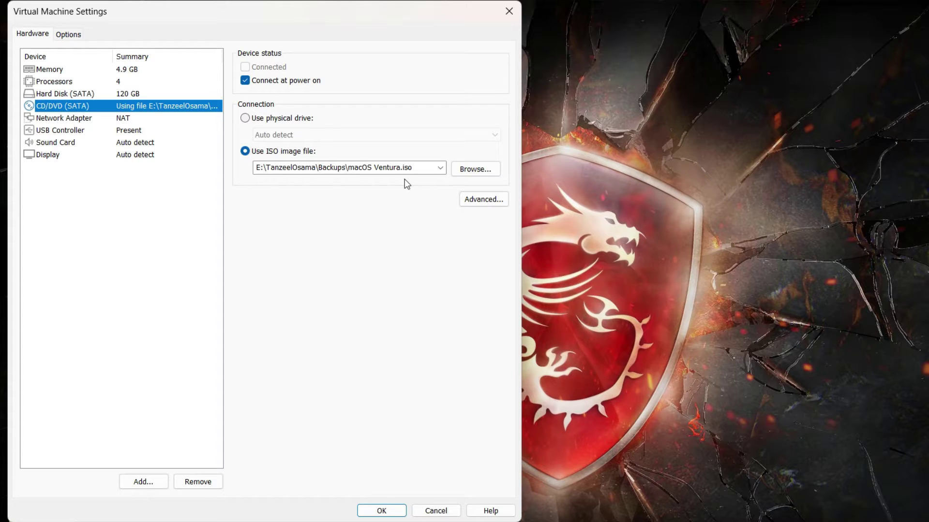
Point the CD/DVD drive to Downloads\Compressed\vmtools\darwin.iso and save the settings.
click(468, 171)
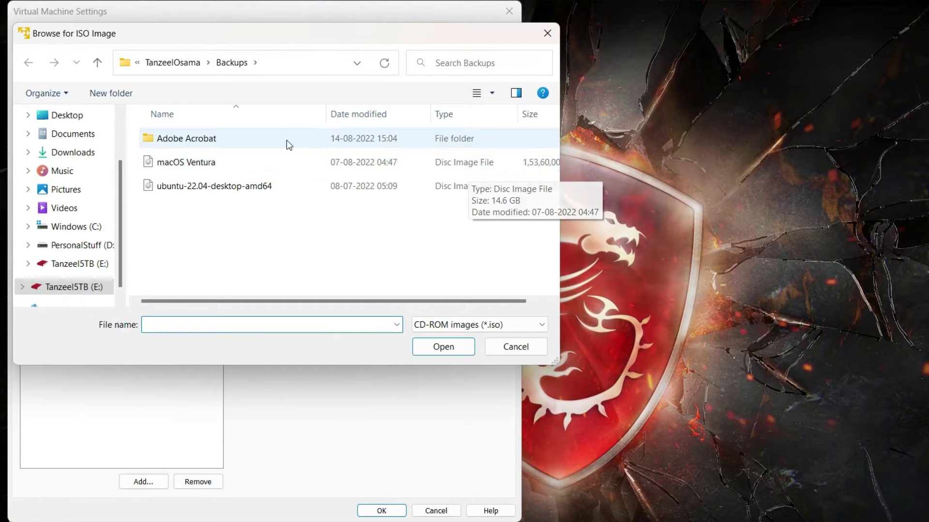
click(73, 153)
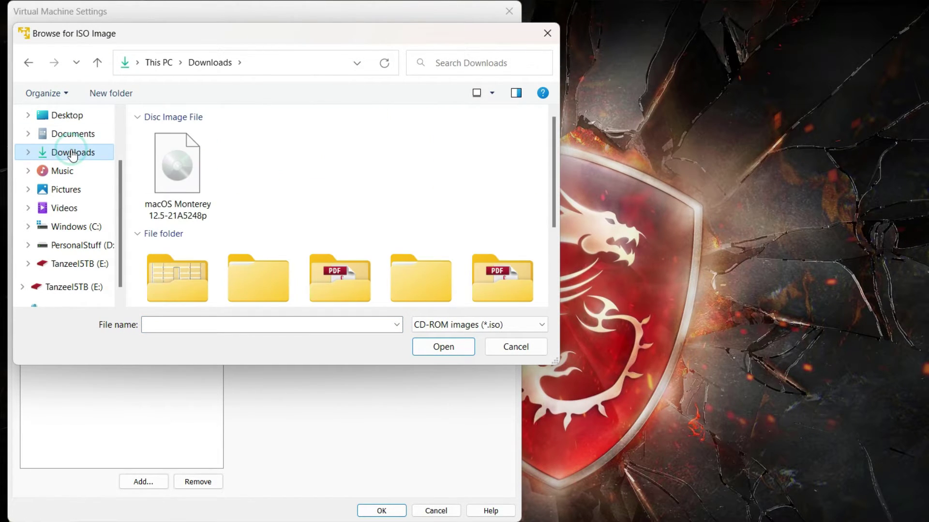
double_click(256, 267)
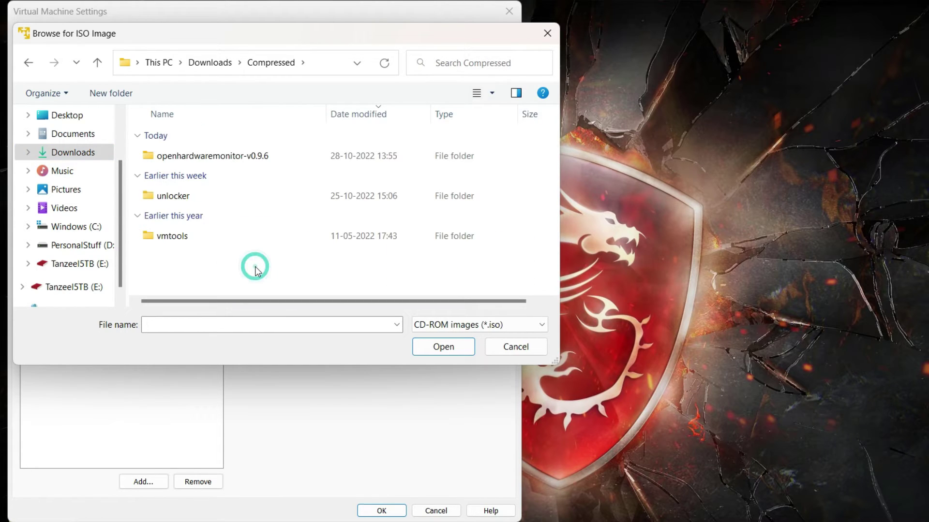
double_click(239, 240)
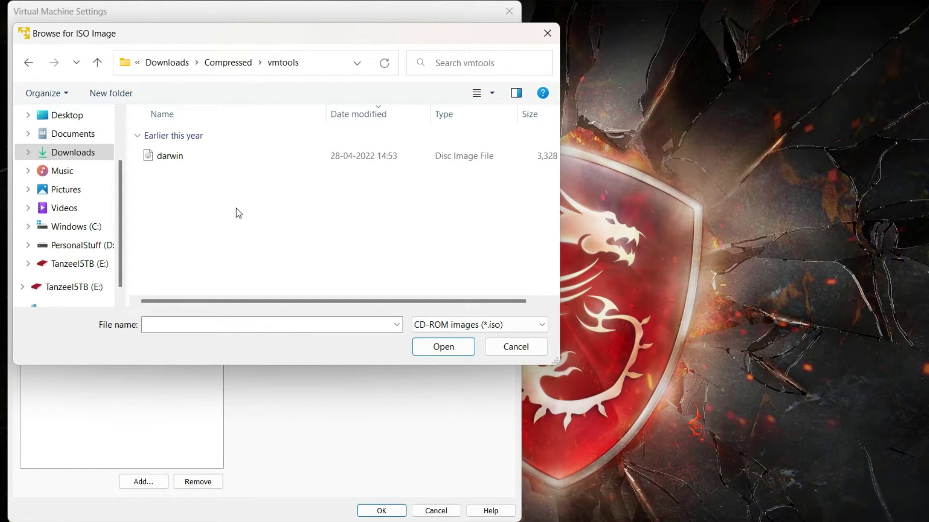
click(237, 159)
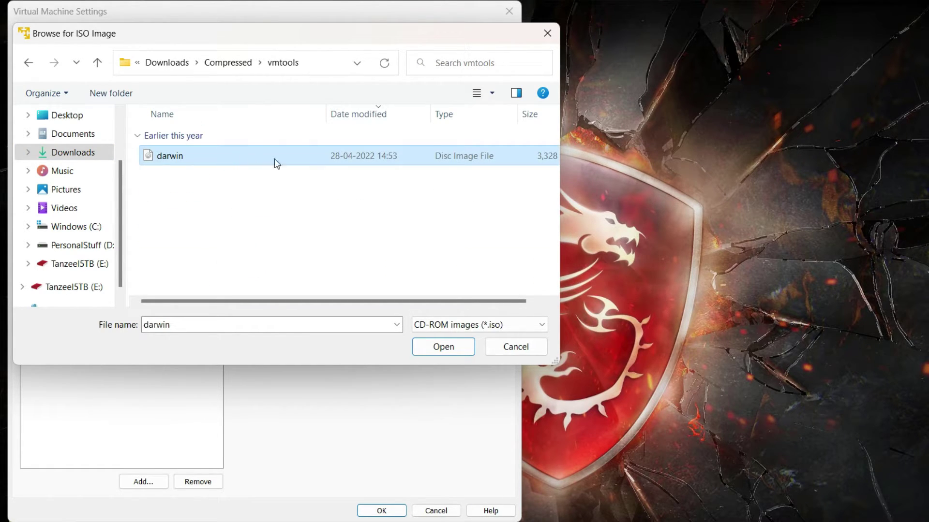
click(438, 348)
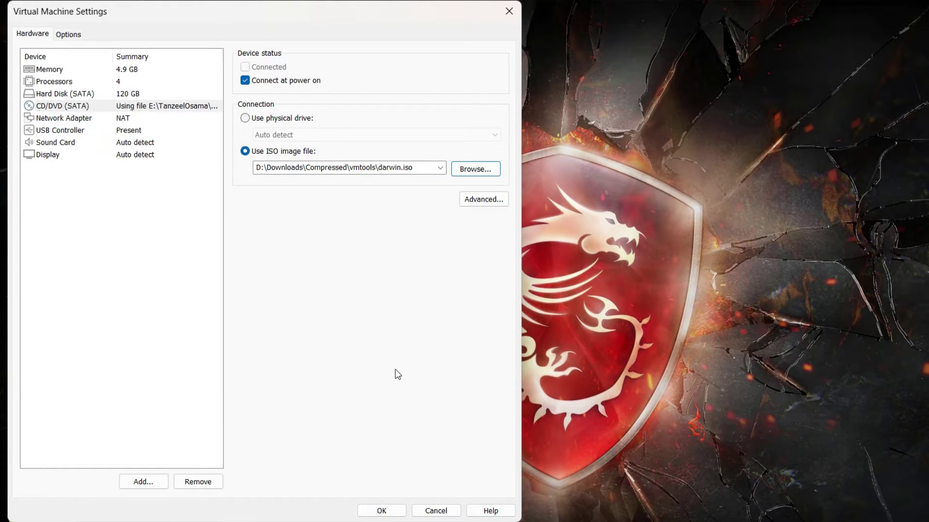
click(371, 511)
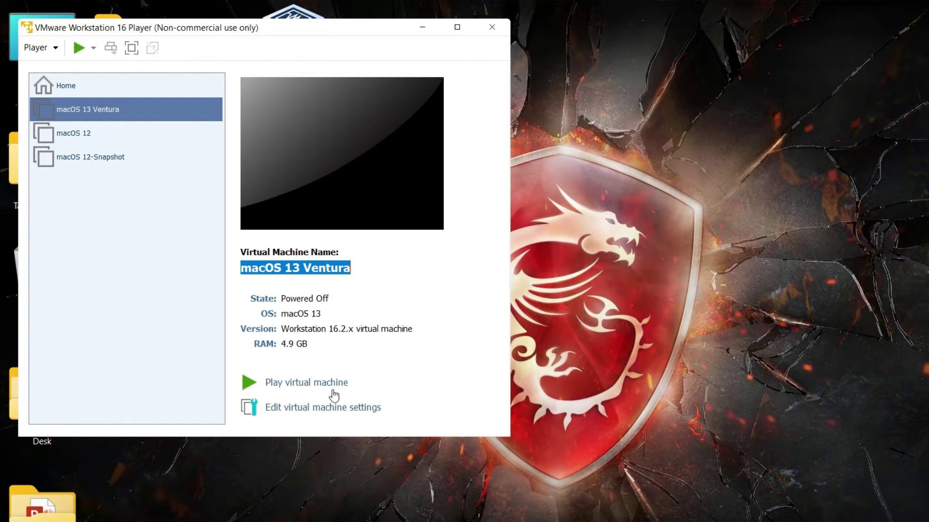
Power on the Ventura VM, sign in with the account password, release input and maximize the window.
click(333, 383)
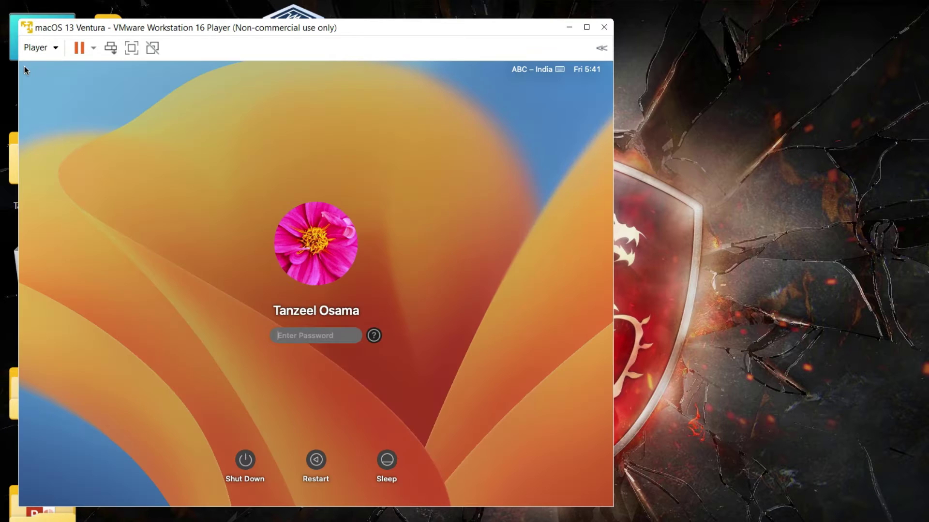
click(336, 387)
text(••••••)
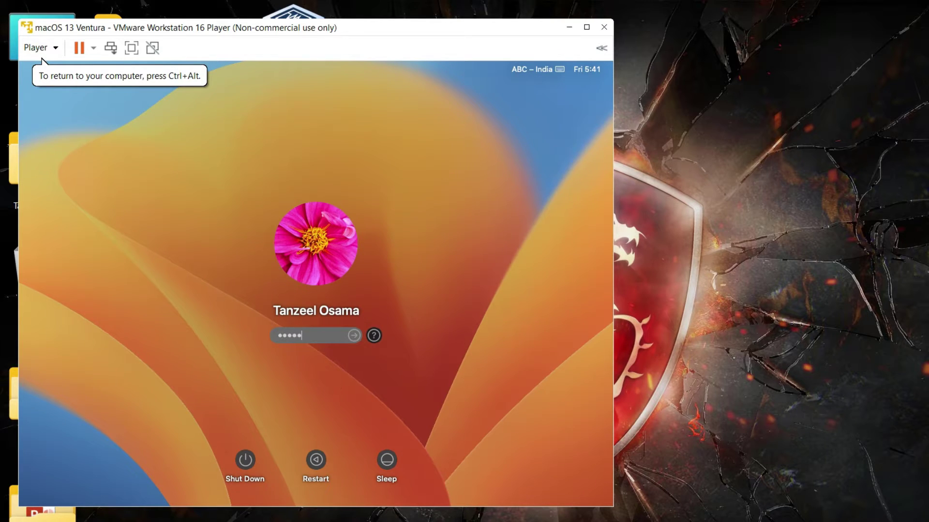
key(Return)
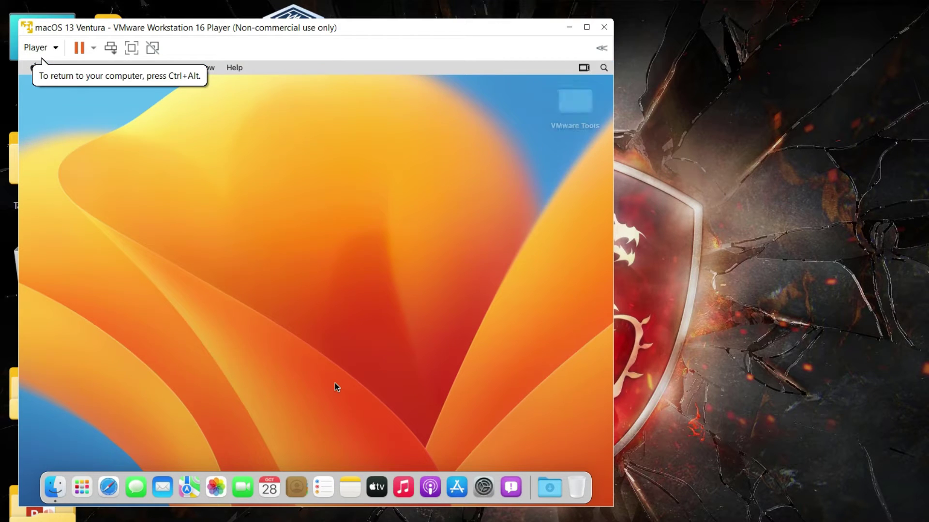
key(ctrl+alt)
click(587, 33)
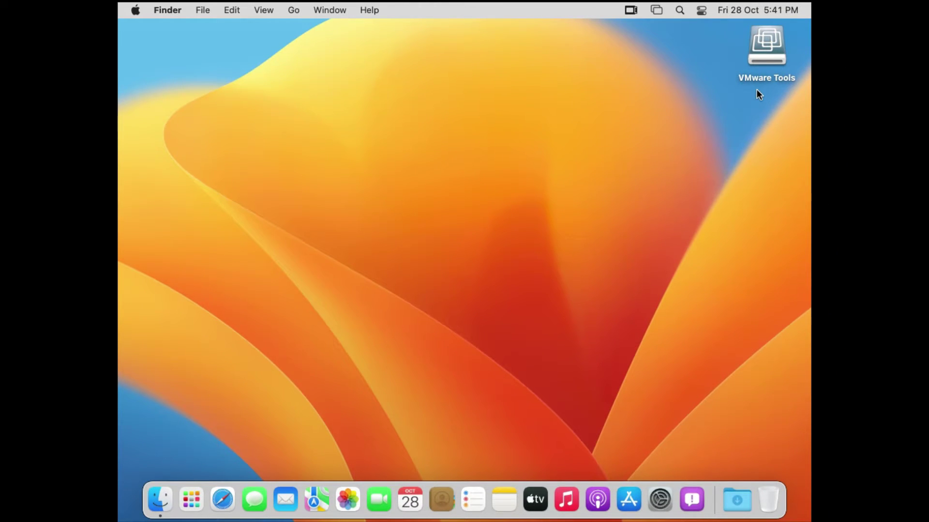
Open the VMware Tools desktop disc and launch Install VMware Tools.
right_click(767, 59)
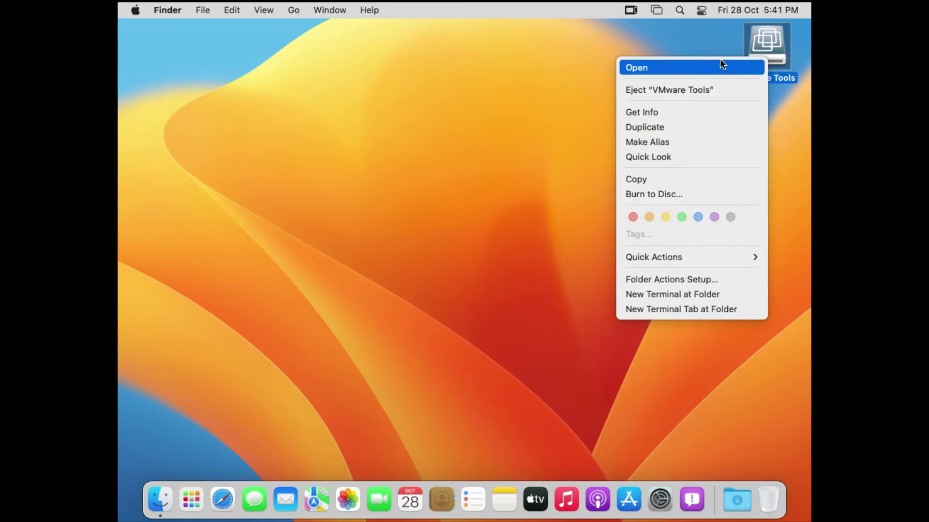
click(683, 69)
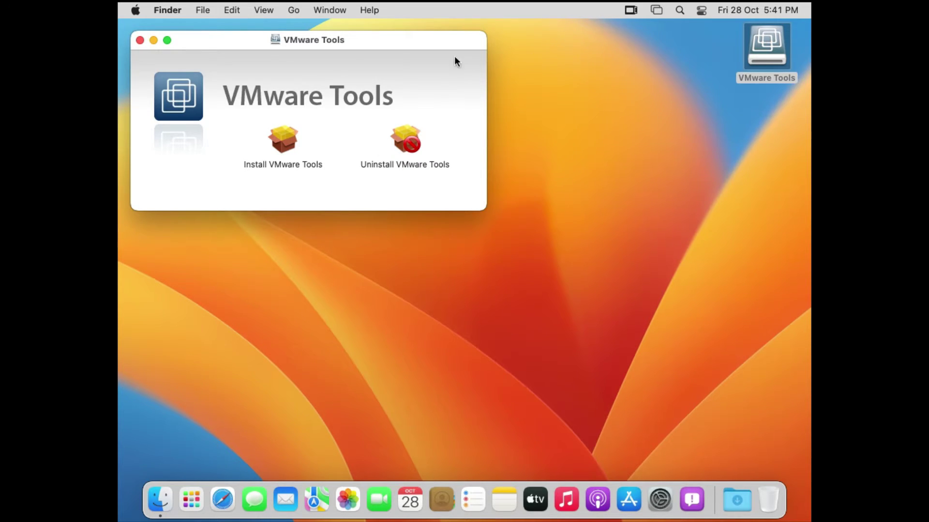
click(288, 147)
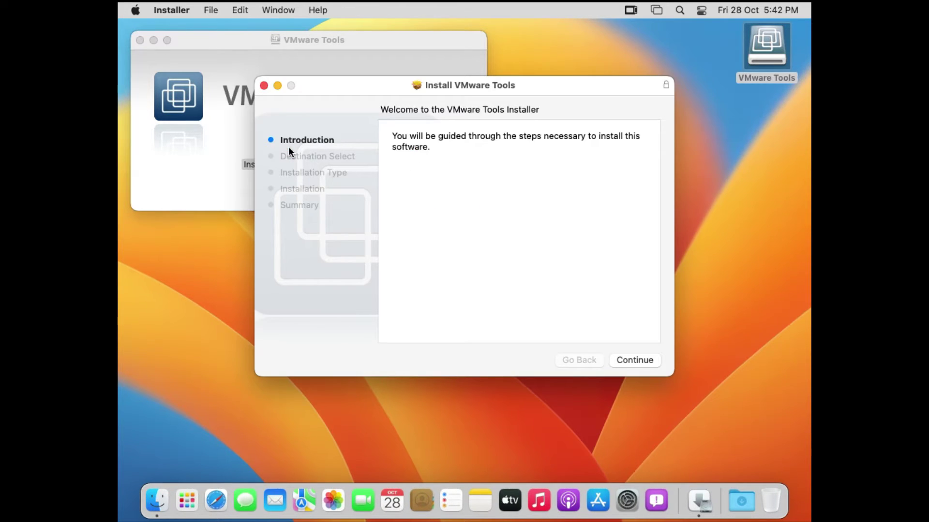
Run the standard VMware Tools install for all users, authorising it with the administrator password.
click(635, 360)
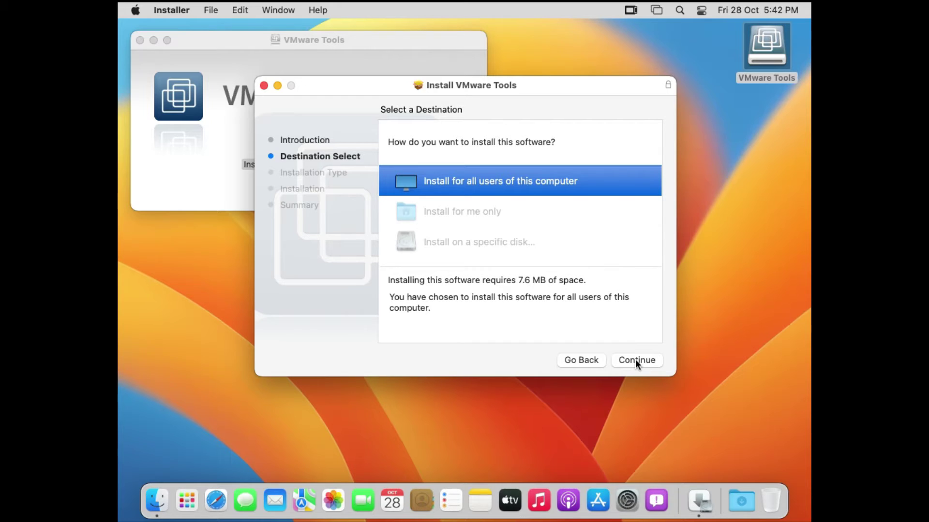
click(636, 361)
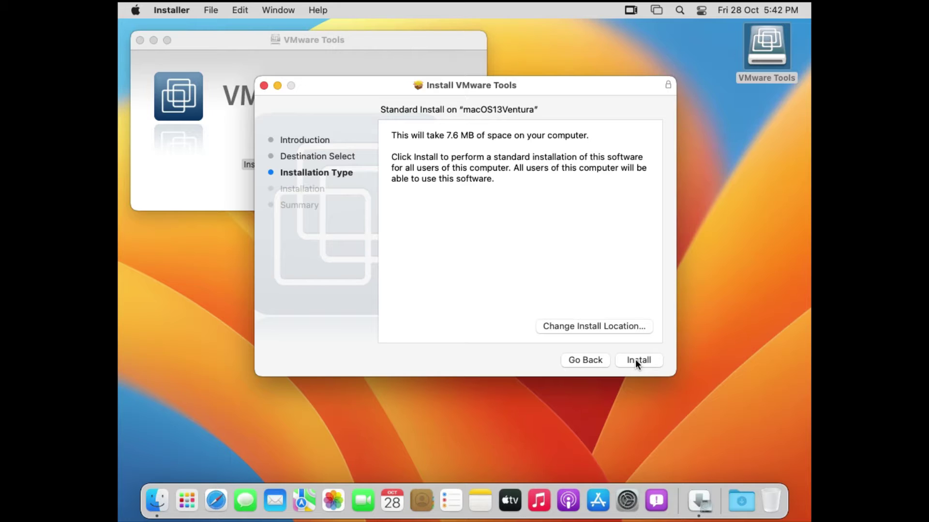
click(636, 361)
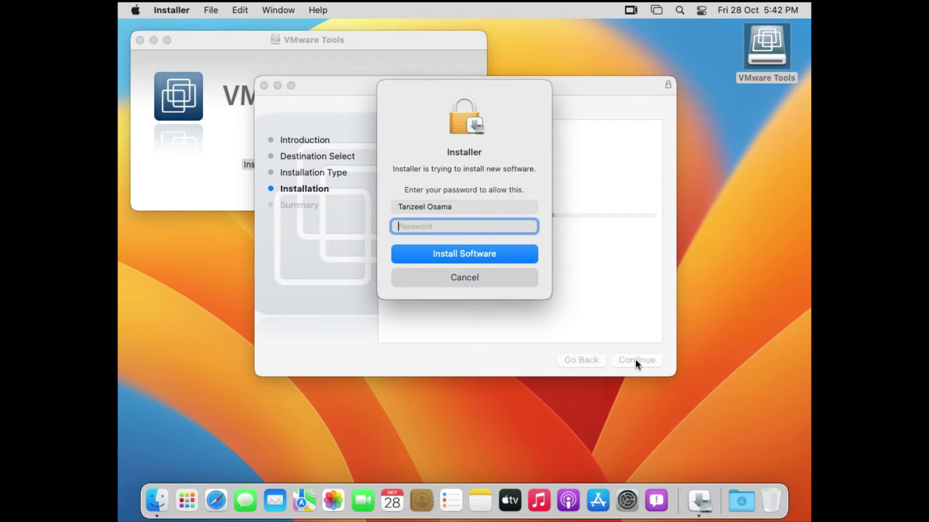
text(••••••)
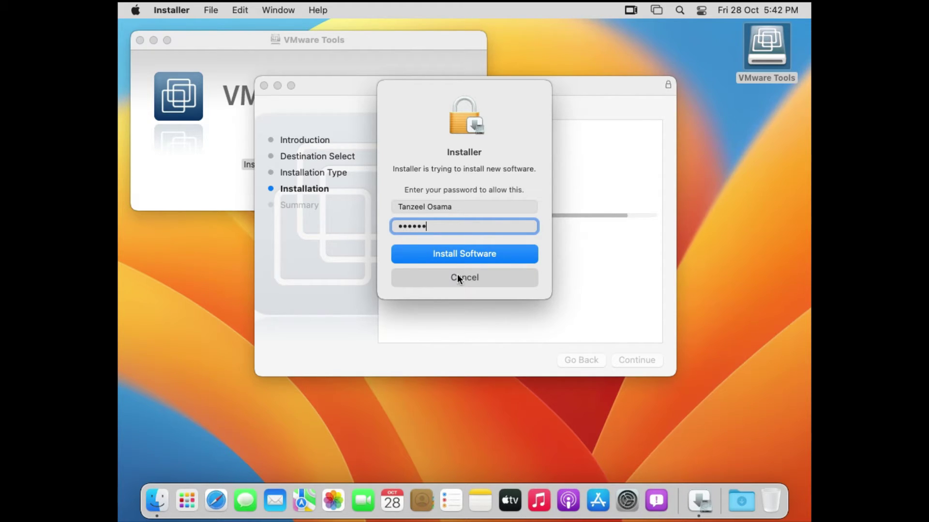
click(462, 254)
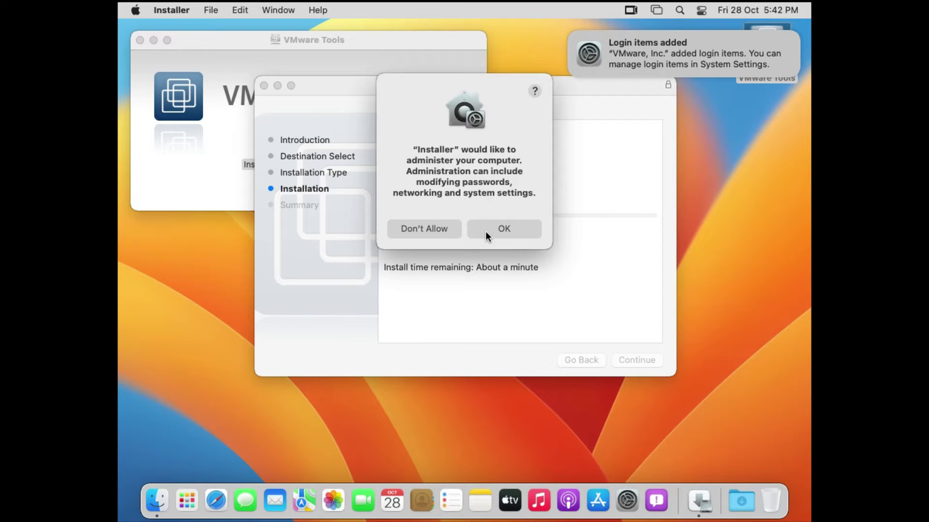
Let the installer administer the computer and open Security settings for the blocked VMware extension.
click(487, 233)
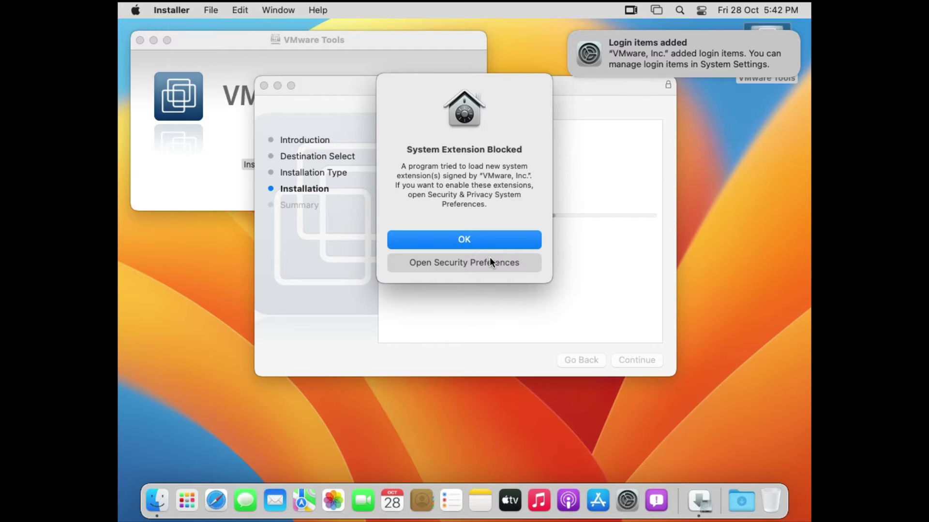
click(490, 260)
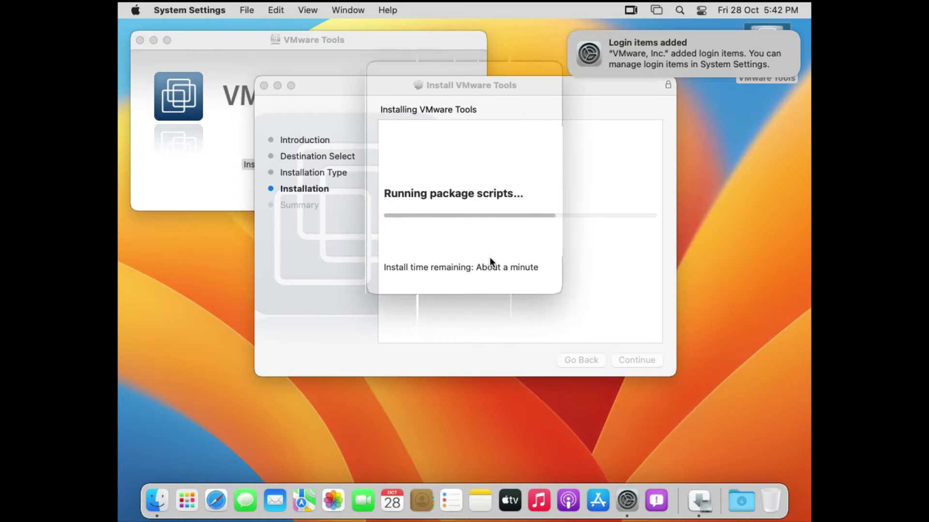
Bring up Privacy & Security in System Settings and scroll down to the Security section.
click(490, 259)
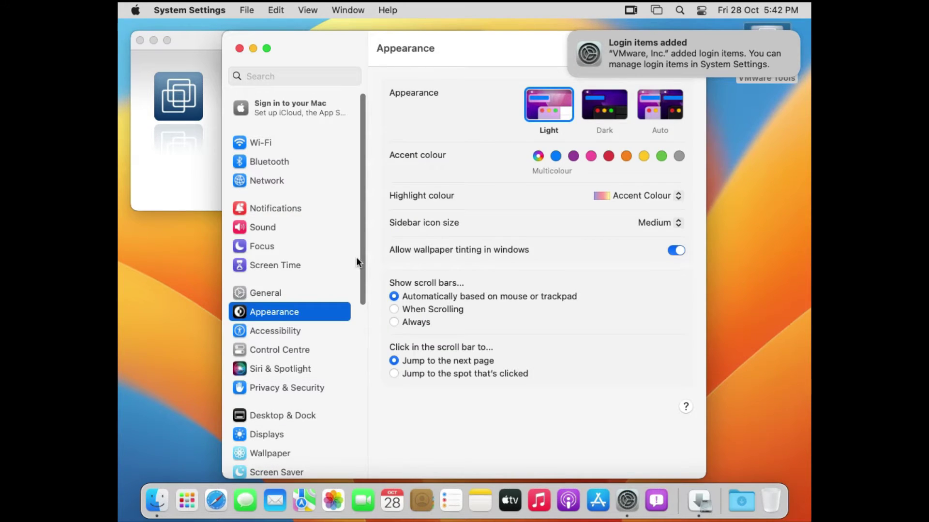
scroll(322, 335, down, 5)
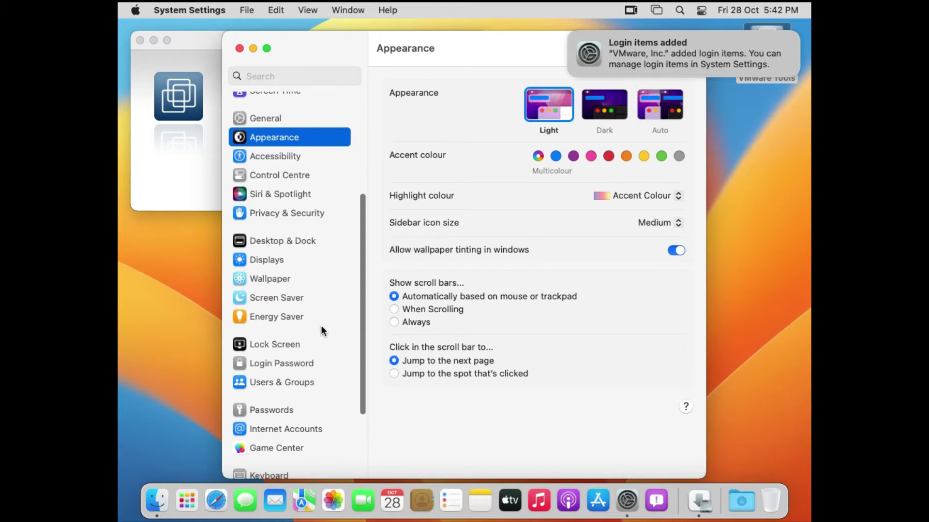
click(324, 214)
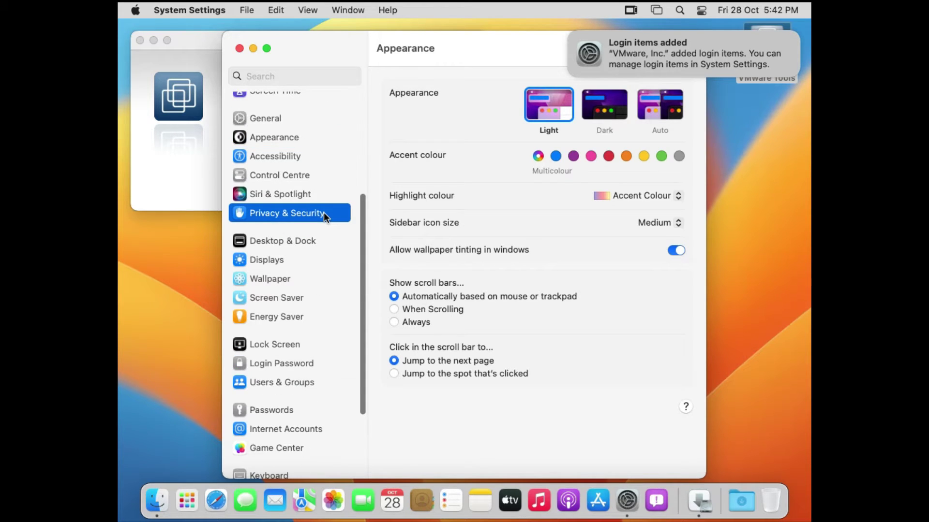
scroll(324, 213, down, 3)
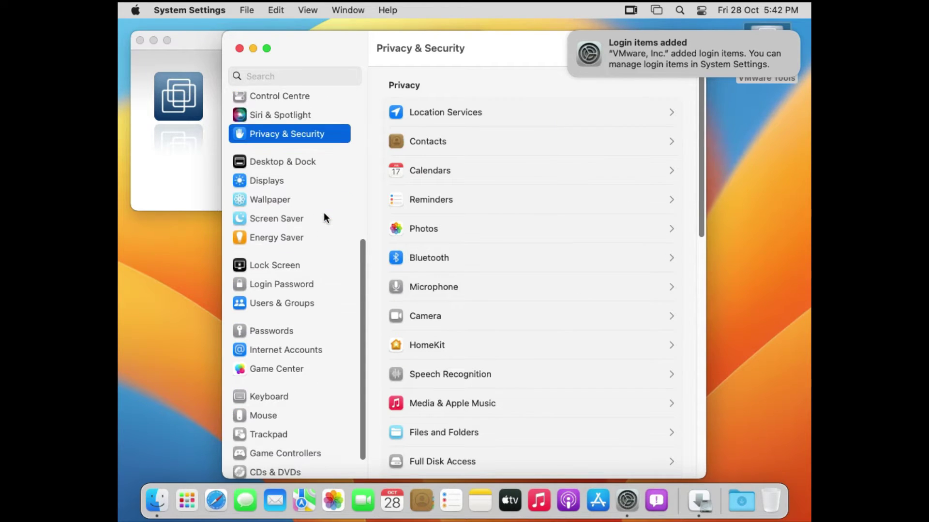
scroll(324, 212, down, 2)
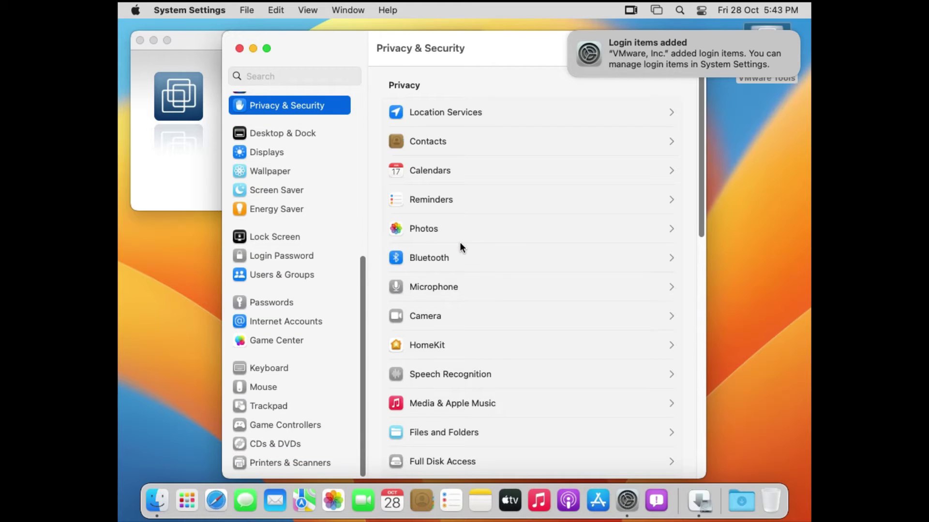
scroll(460, 243, down, 5)
scroll(460, 242, down, 8)
scroll(459, 247, down, 3)
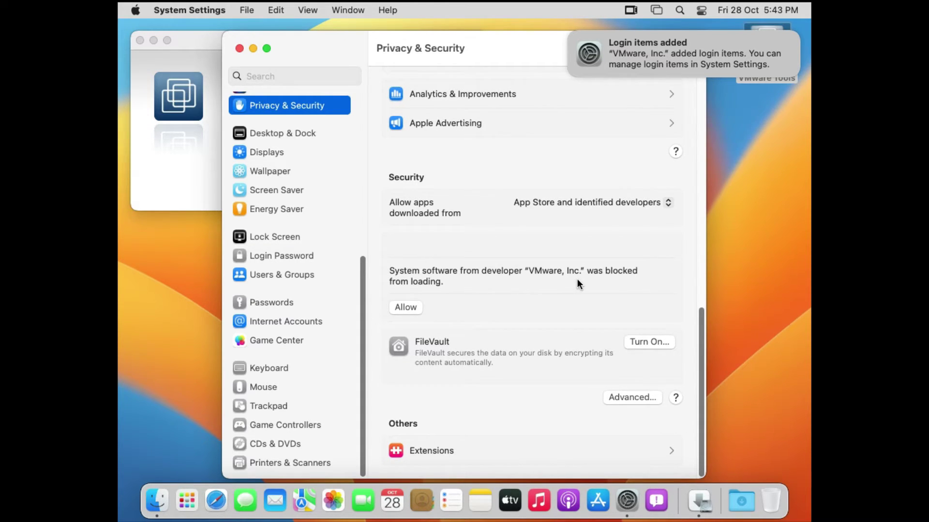
Allow the VMware, Inc. system software using the administrator password, postponing the restart.
click(405, 308)
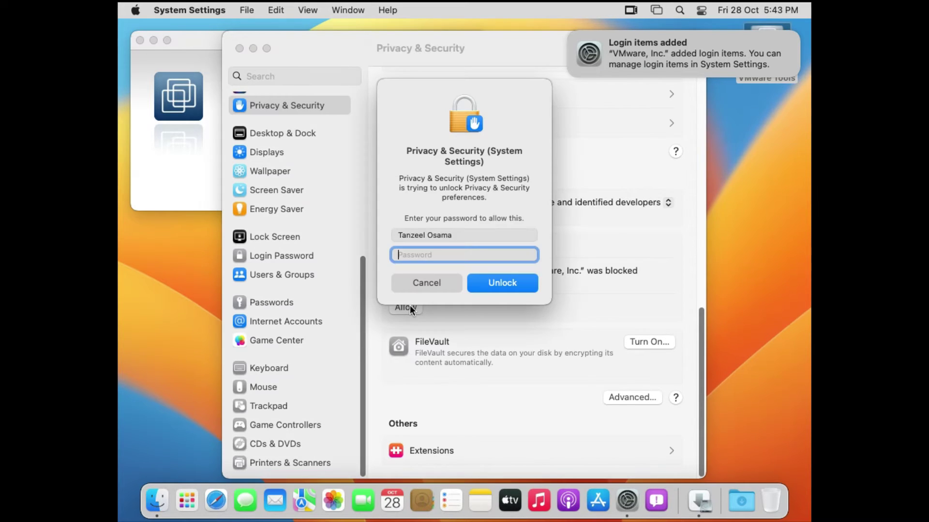
text(******)
click(513, 290)
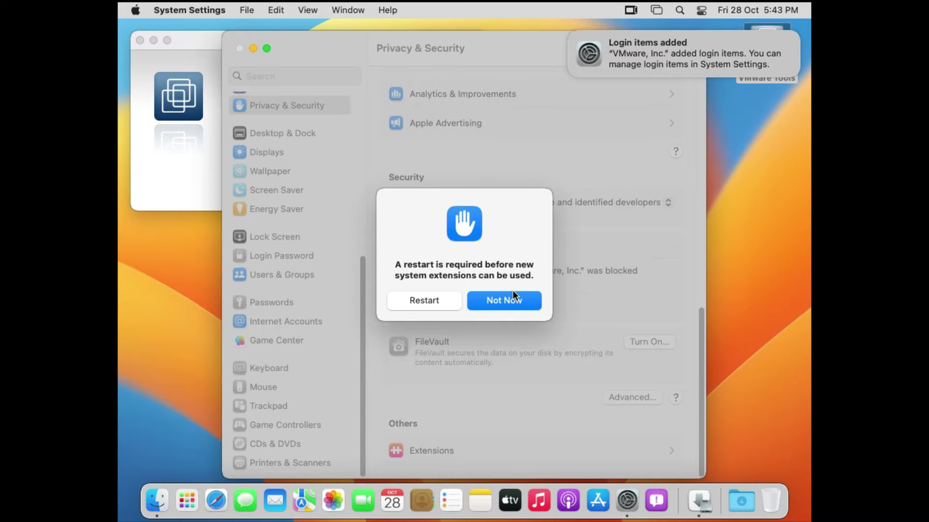
click(513, 300)
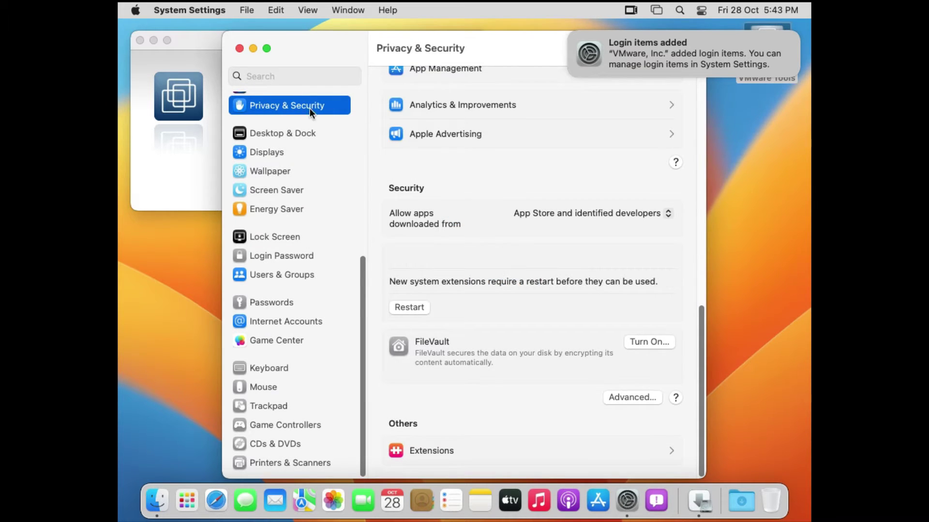
Close System Settings and dismiss the failed VMware Tools installation summary.
click(239, 49)
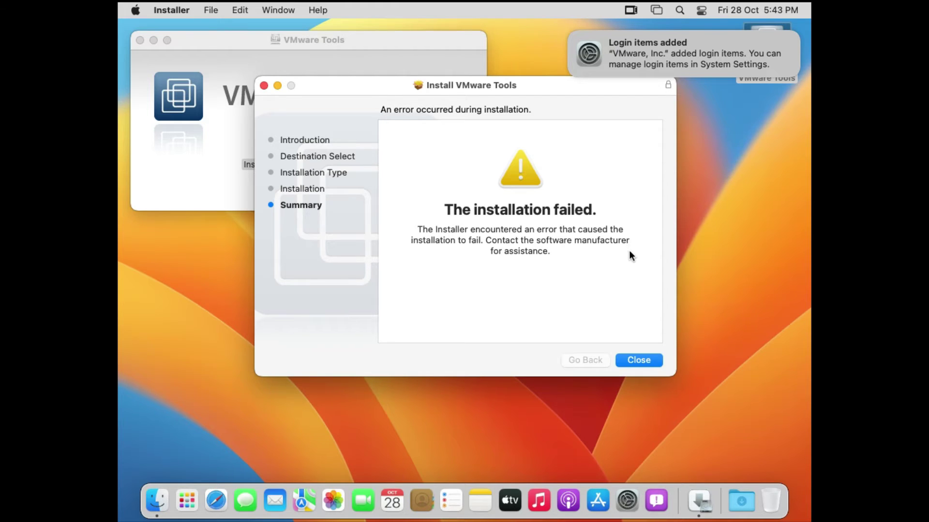
click(630, 363)
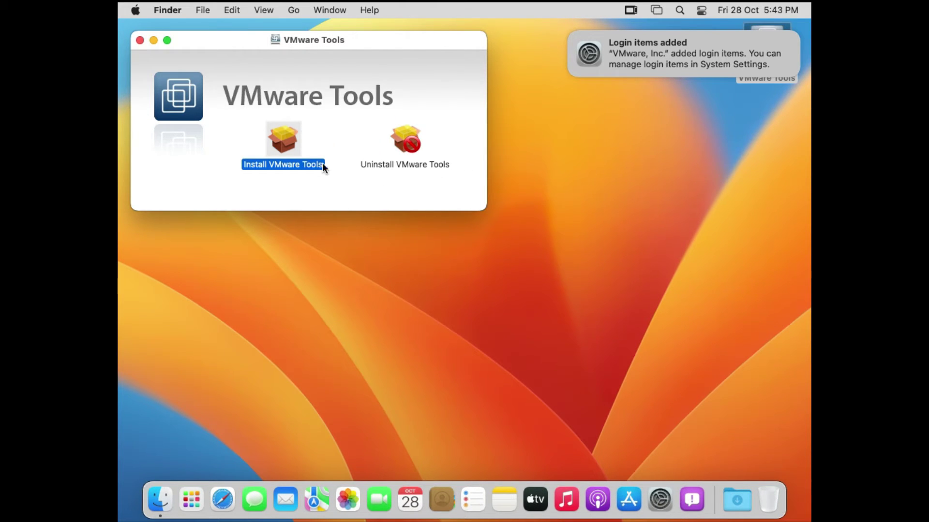
Rerun Install VMware Tools as a standard install on macOS13Ventura, approving it with the administrator password.
double_click(281, 145)
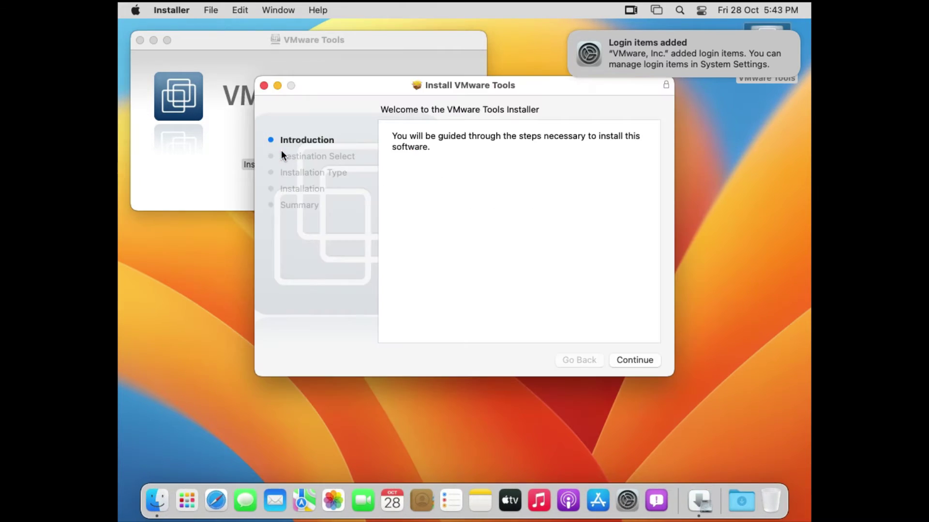
click(632, 358)
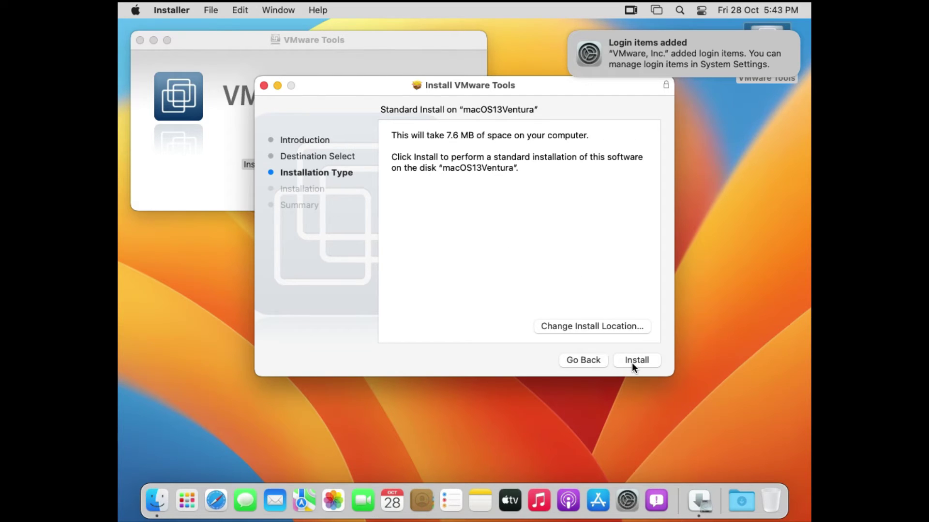
click(632, 363)
text(••••••)
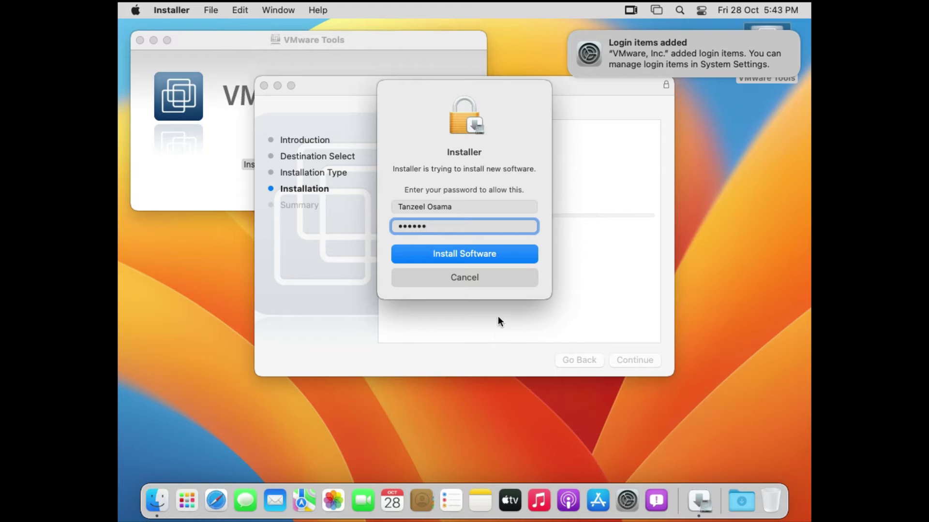
click(500, 253)
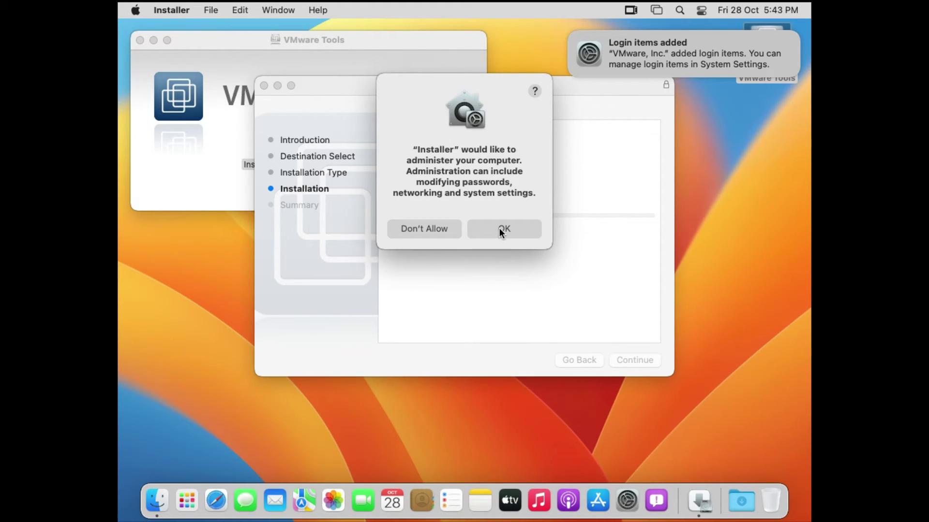
click(500, 229)
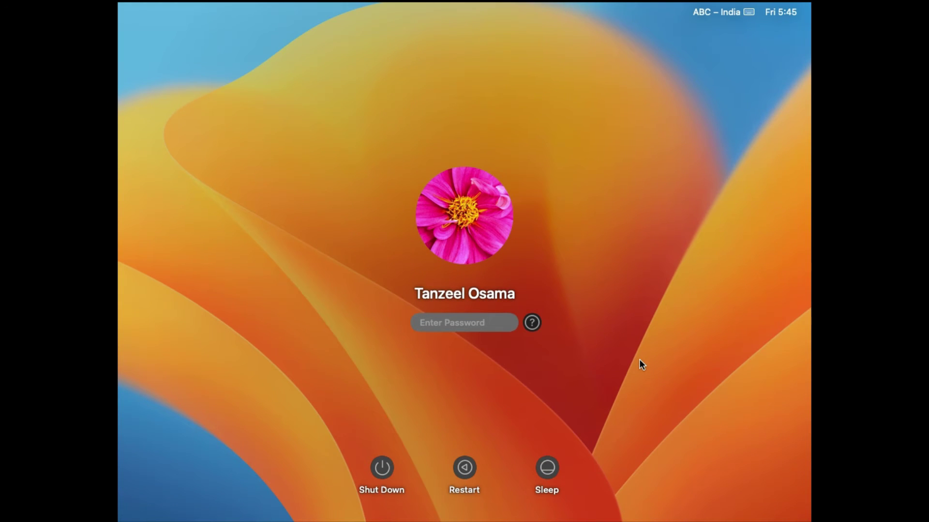
Log in with the account password, close the VMware Tools window and dismiss the Login items notification.
text(••••••)
key(Return)
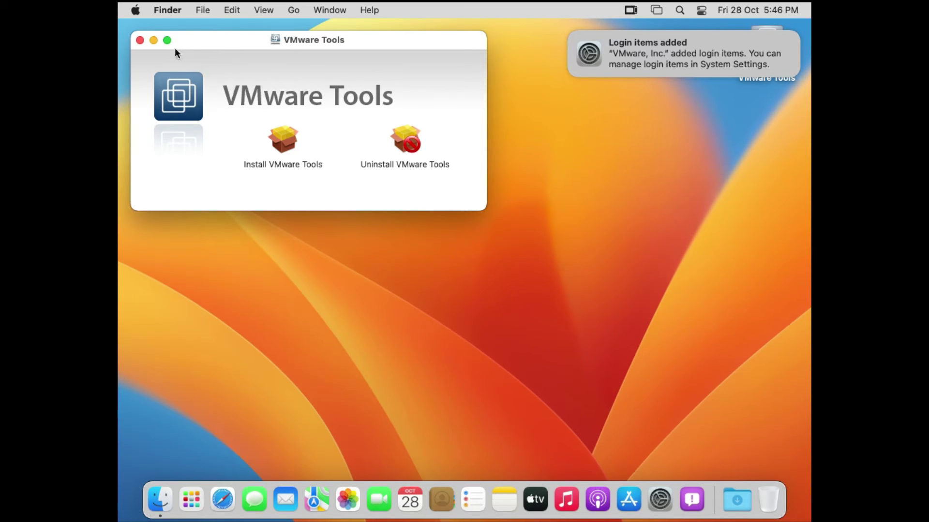
click(140, 40)
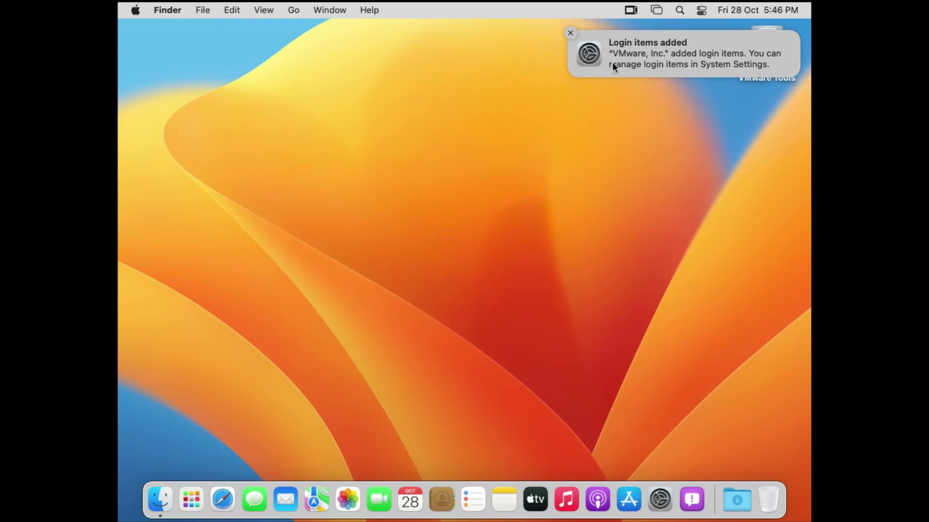
click(571, 33)
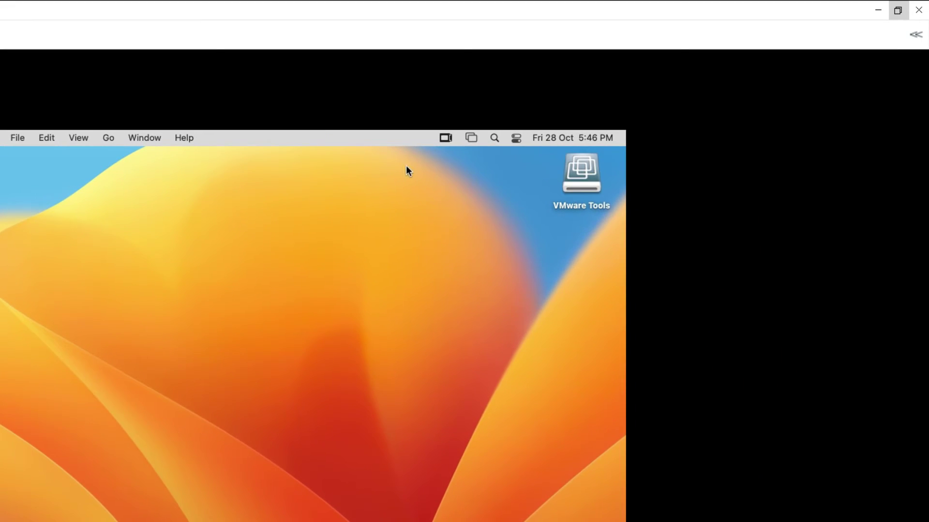
Restore and then maximize the VMware Player window so the Ventura desktop fills the screen.
click(898, 11)
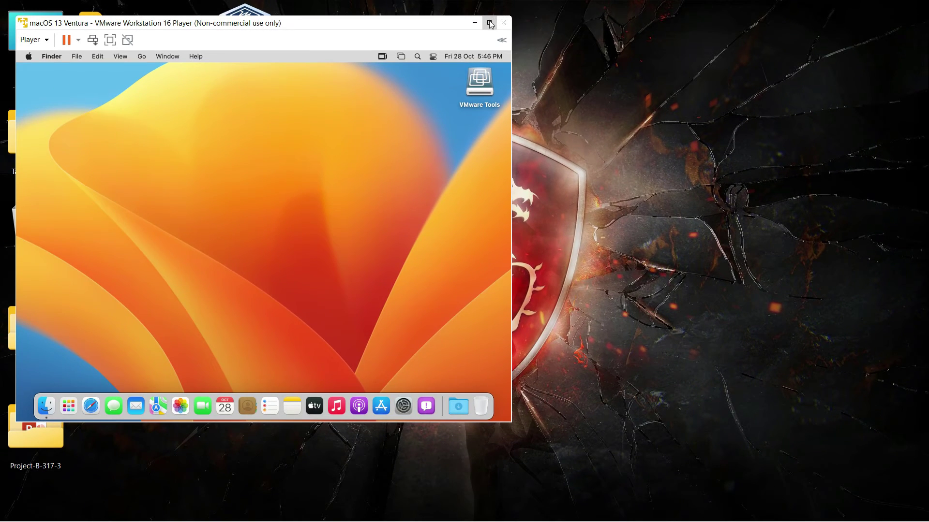
click(489, 22)
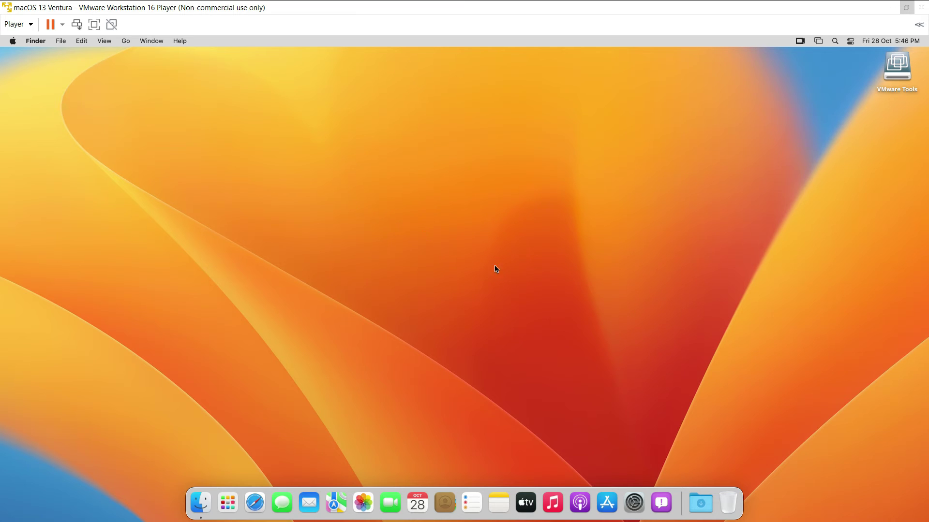
In Displays settings, switch resolution to Scaled 1920 × 1007, then back to Default for Display.
click(633, 502)
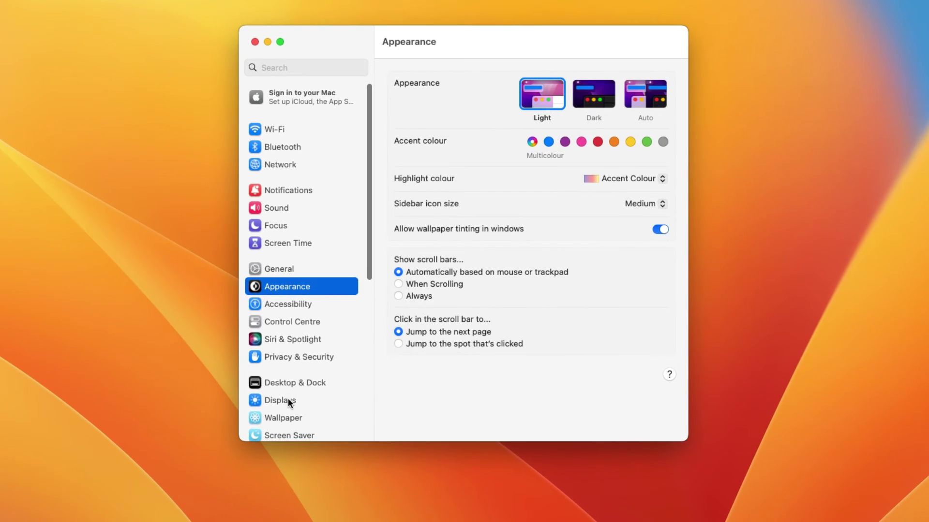
click(330, 370)
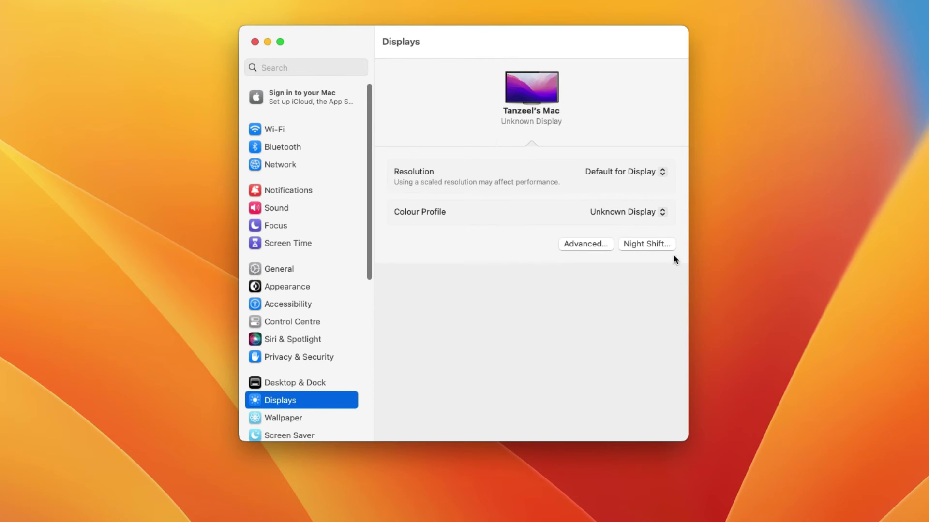
click(653, 175)
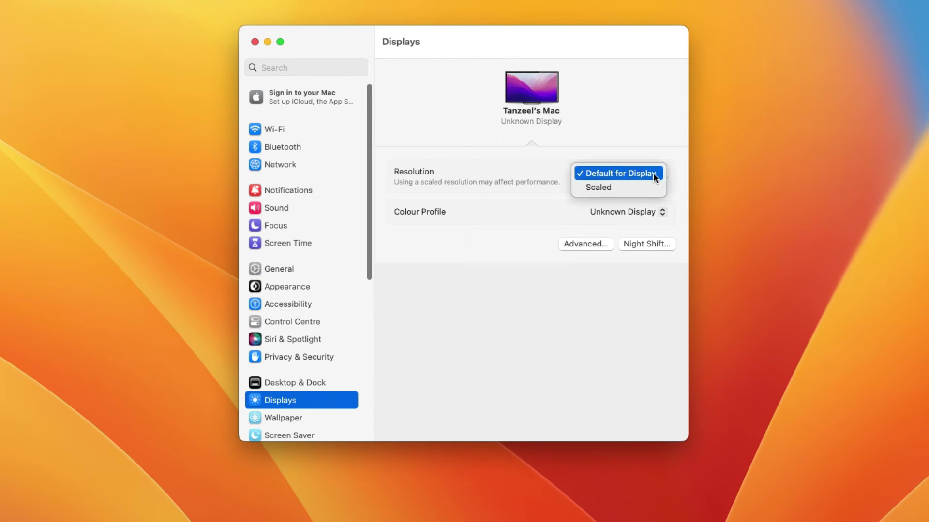
click(630, 188)
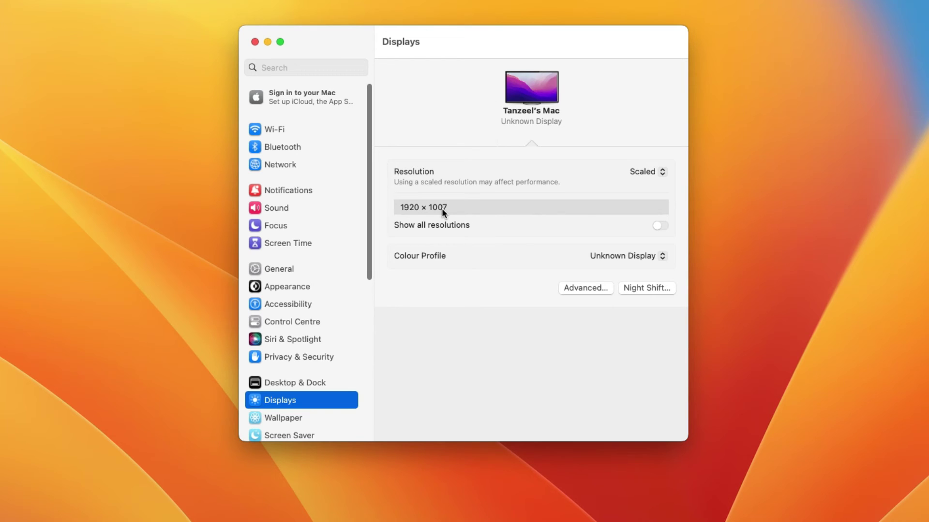
click(643, 171)
click(651, 165)
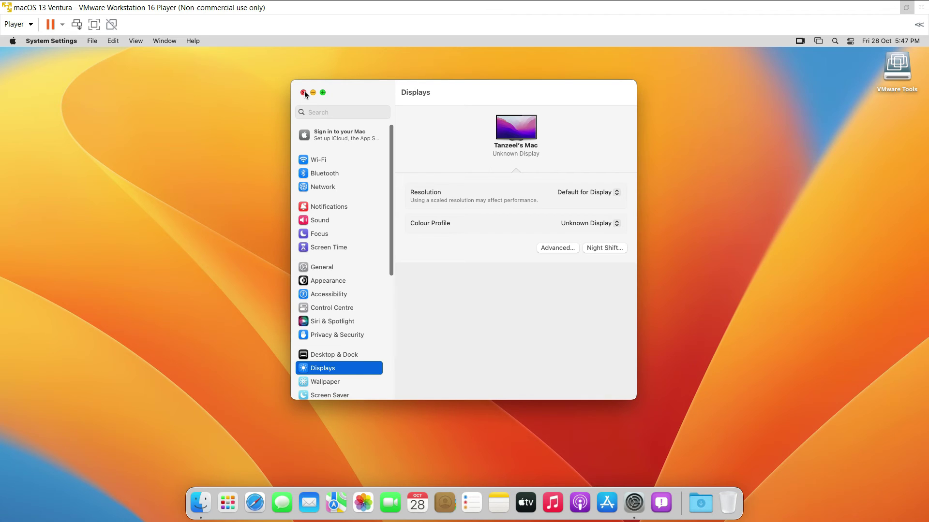
Close System Settings, open Photos past its welcome screen and close it, then launch Safari.
click(303, 92)
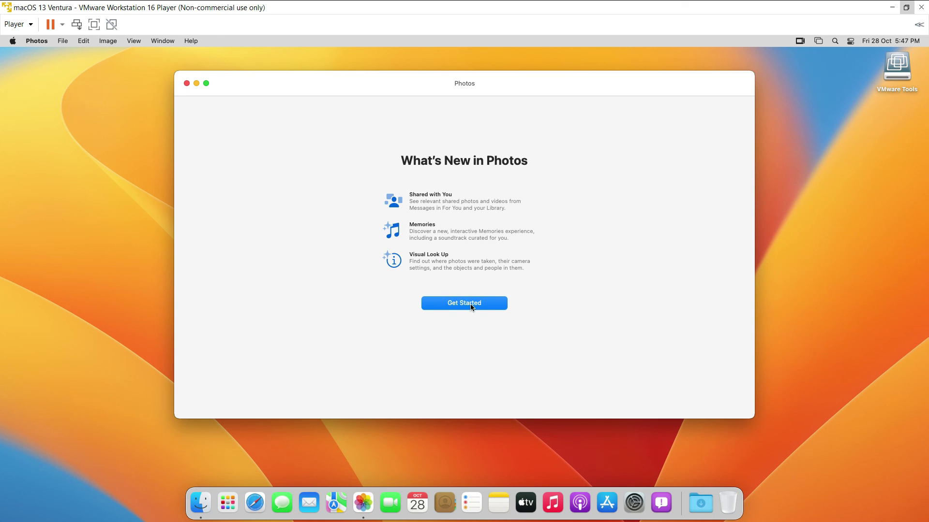
click(470, 305)
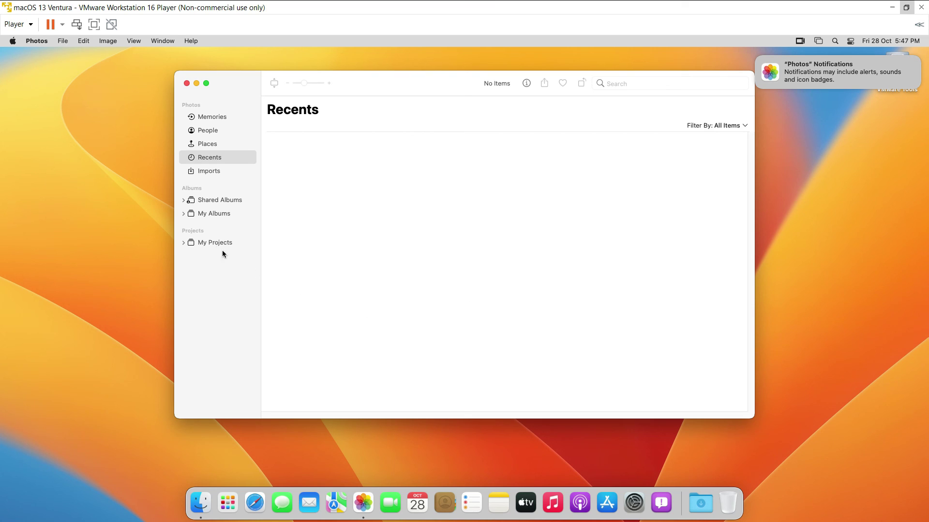
click(187, 83)
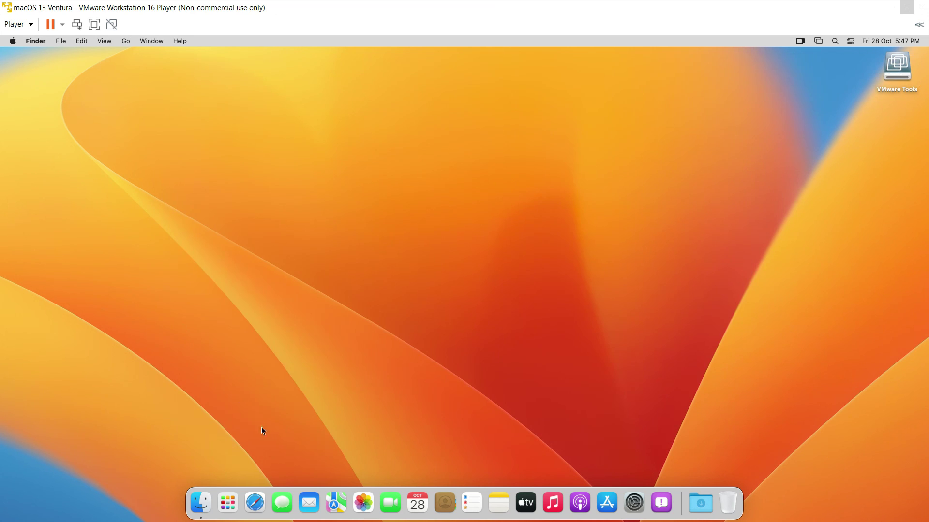
click(258, 500)
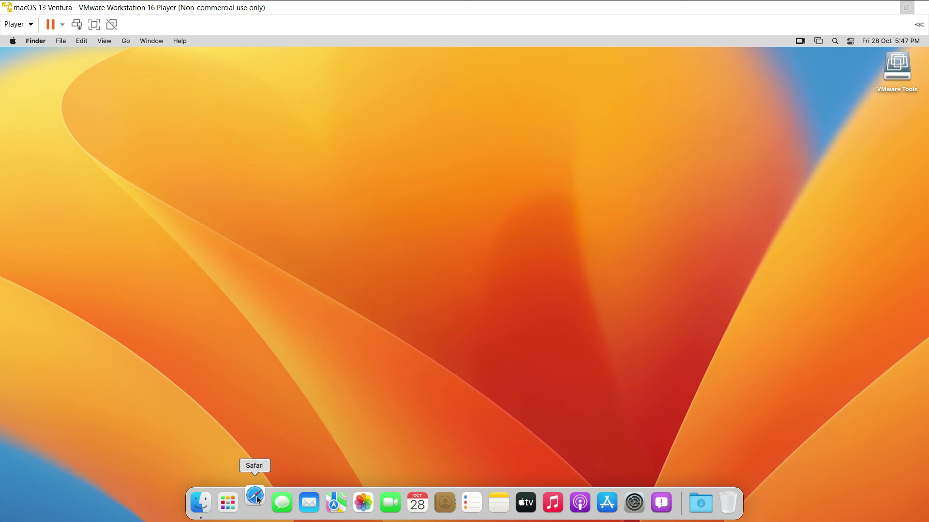